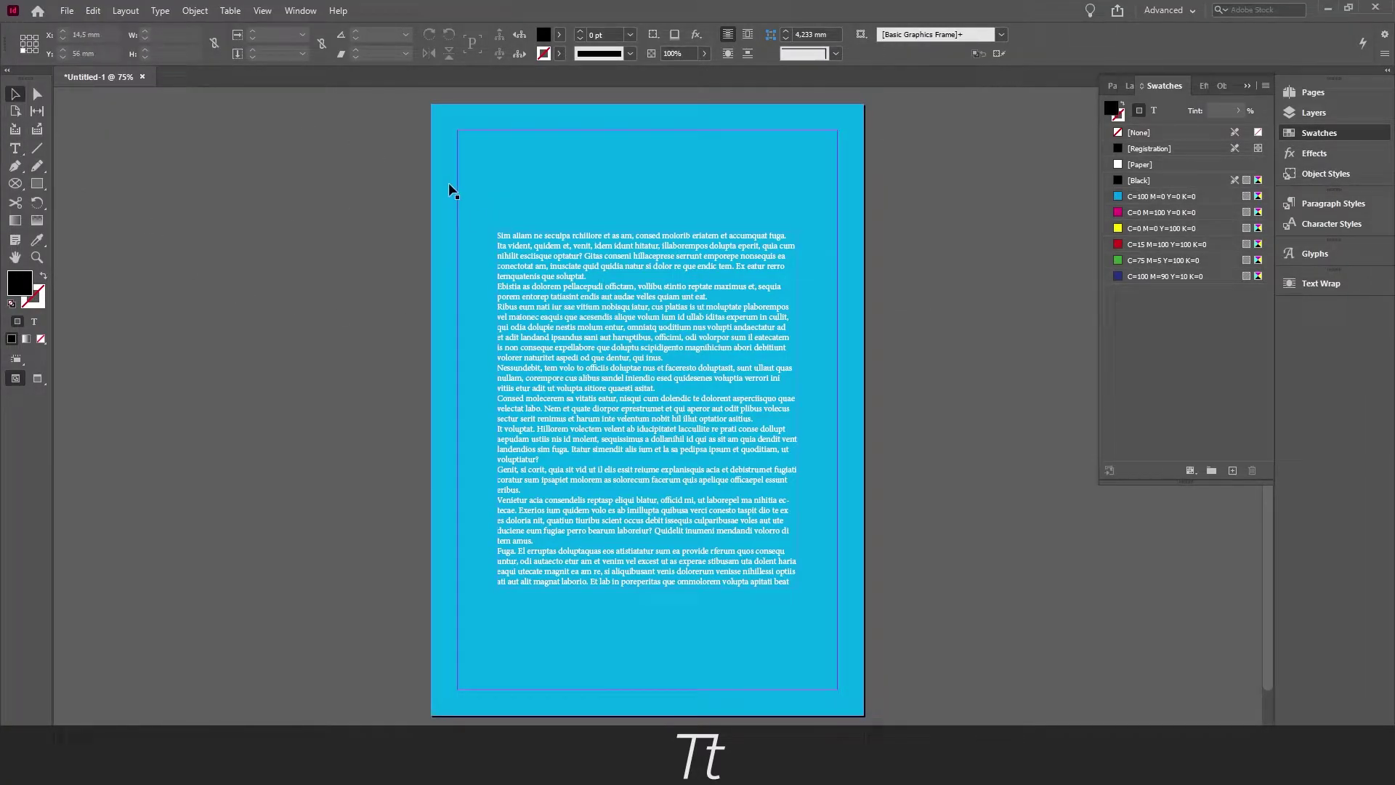
# Check the existing document's body text frame and full-page blue background rectangle.
pyautogui.click(599, 265)
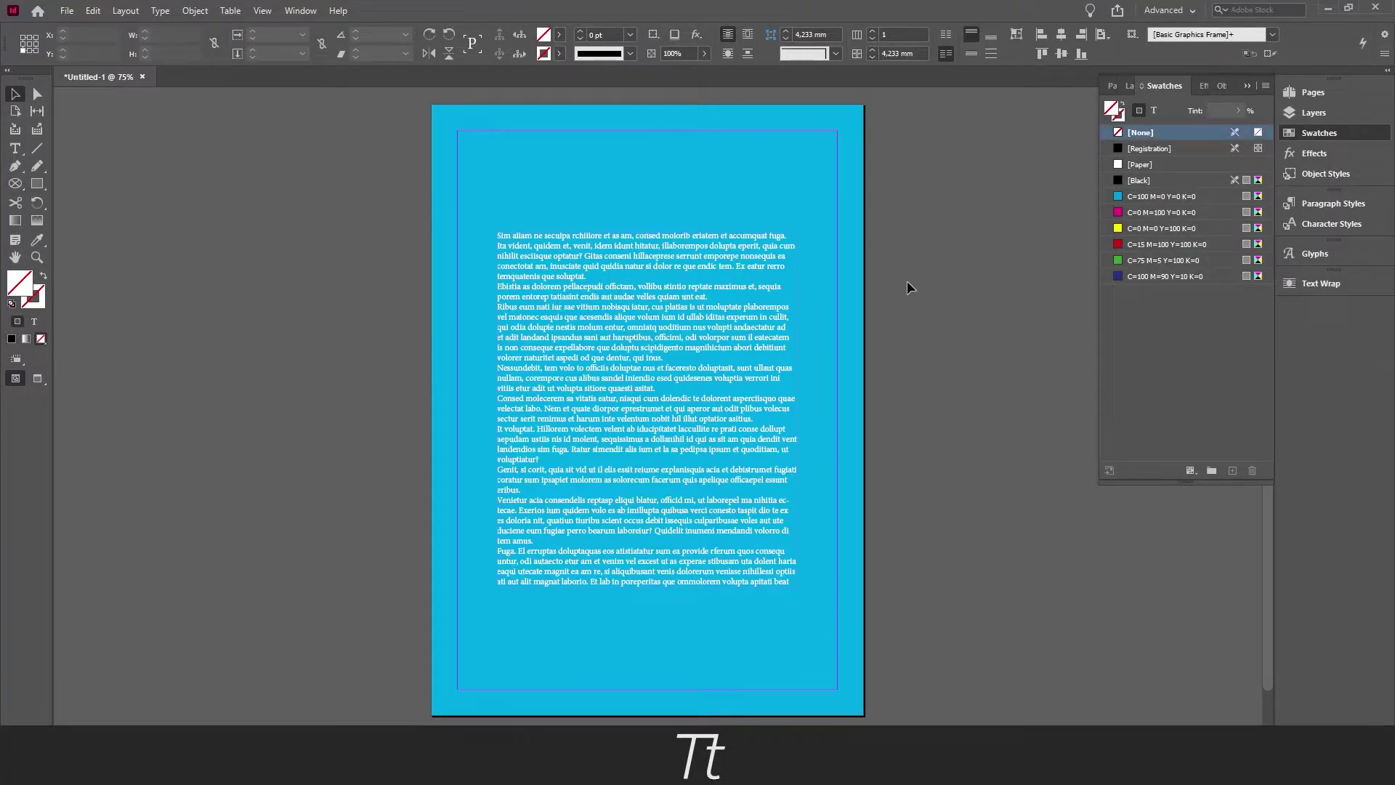
pyautogui.click(564, 217)
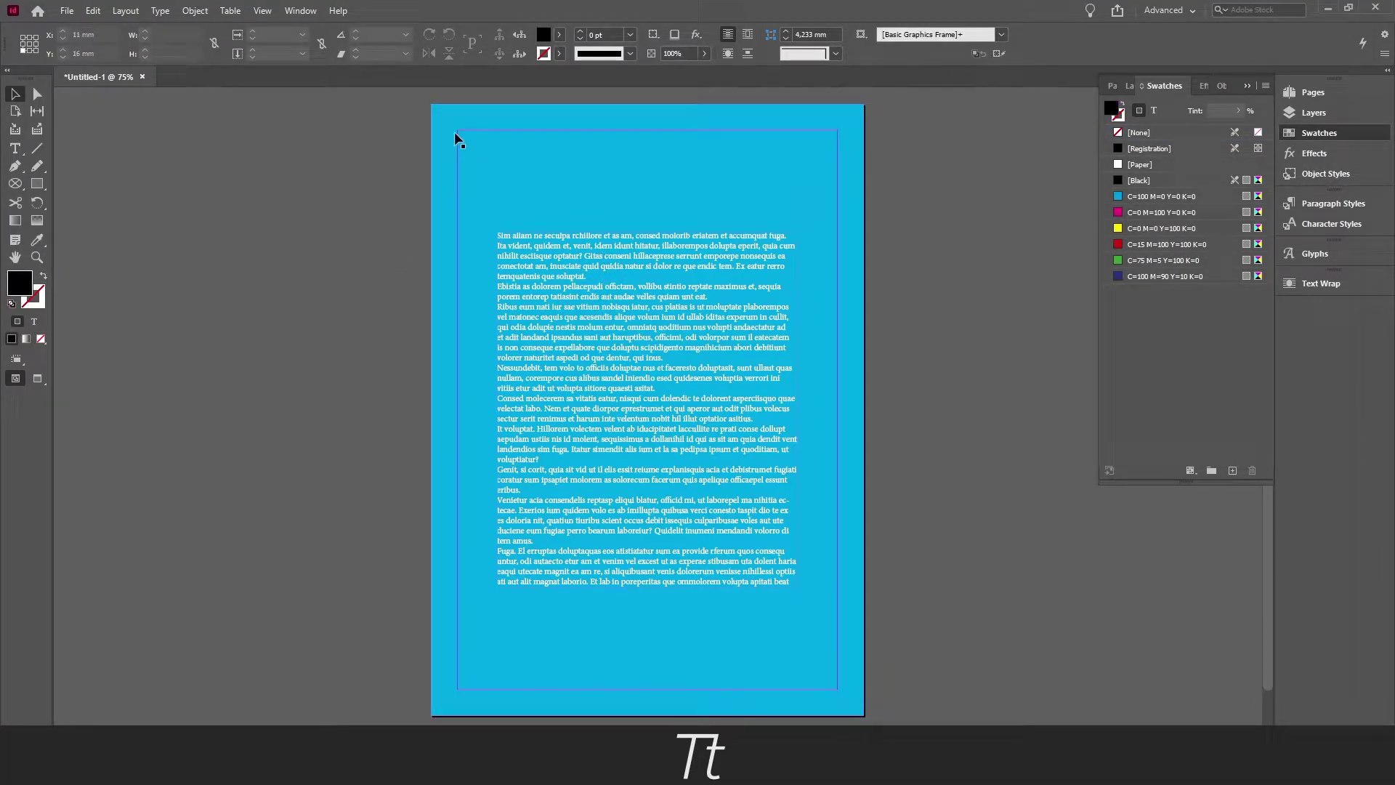
pyautogui.click(436, 160)
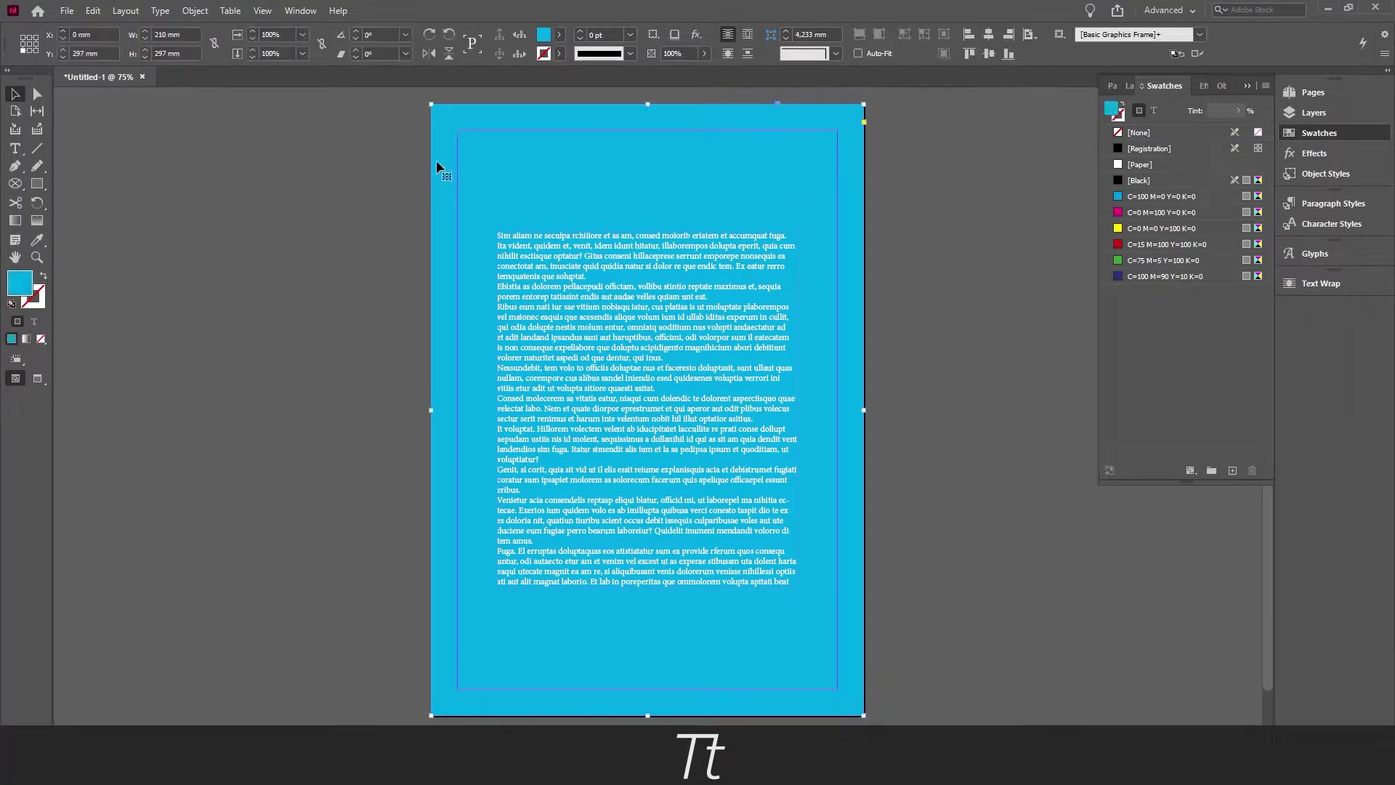
pyautogui.click(933, 253)
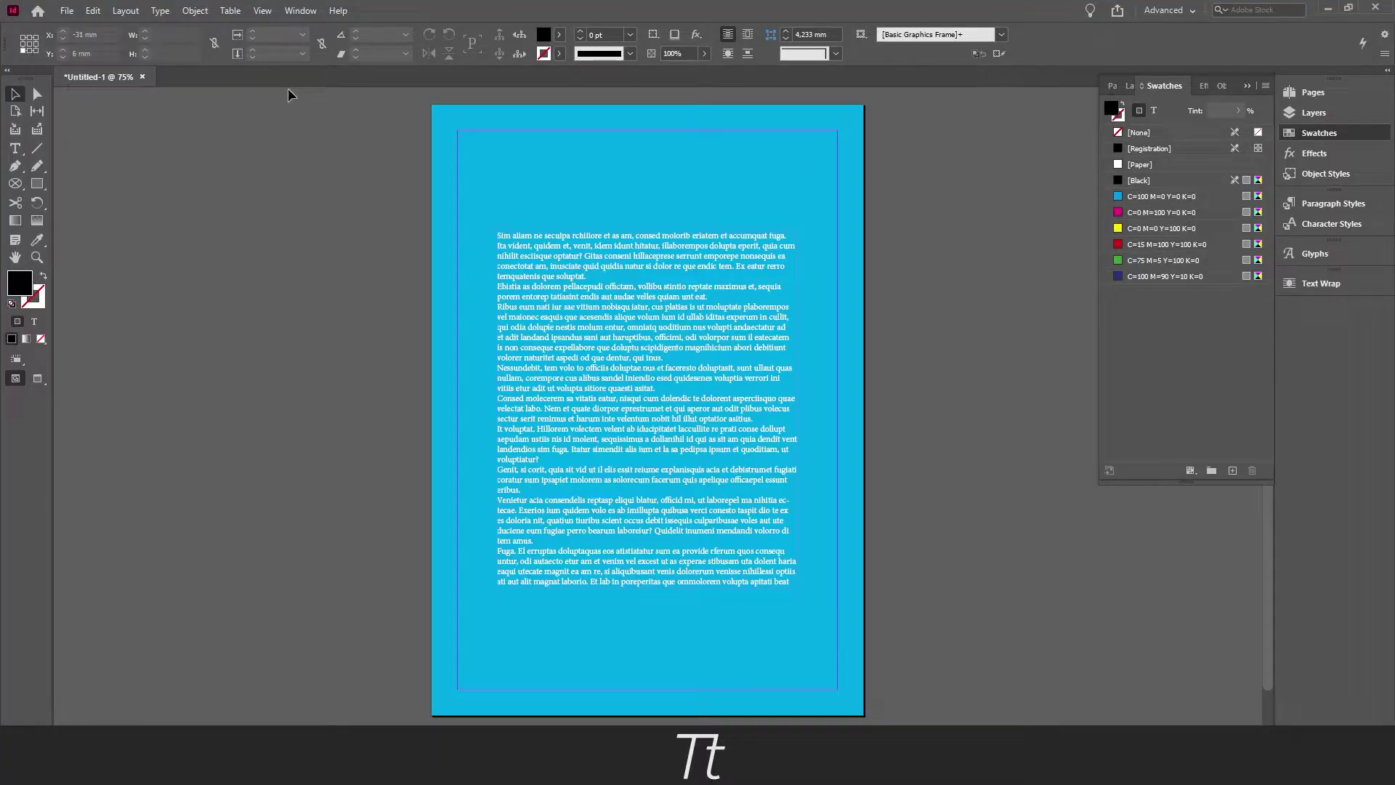
# Create a new one-page 210 × 297 mm document and collapse the Swatches panel.
pyautogui.click(67, 12)
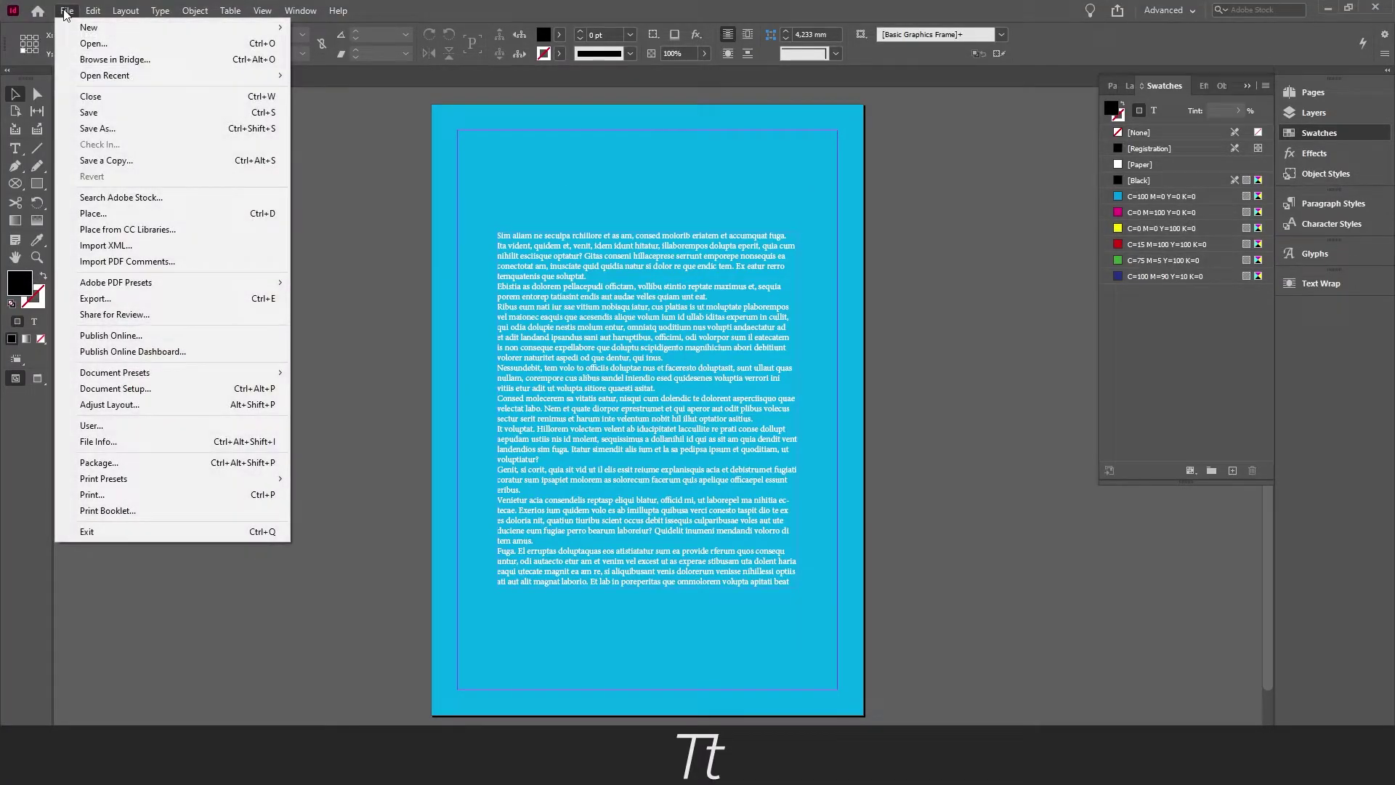
pyautogui.moveTo(92, 29)
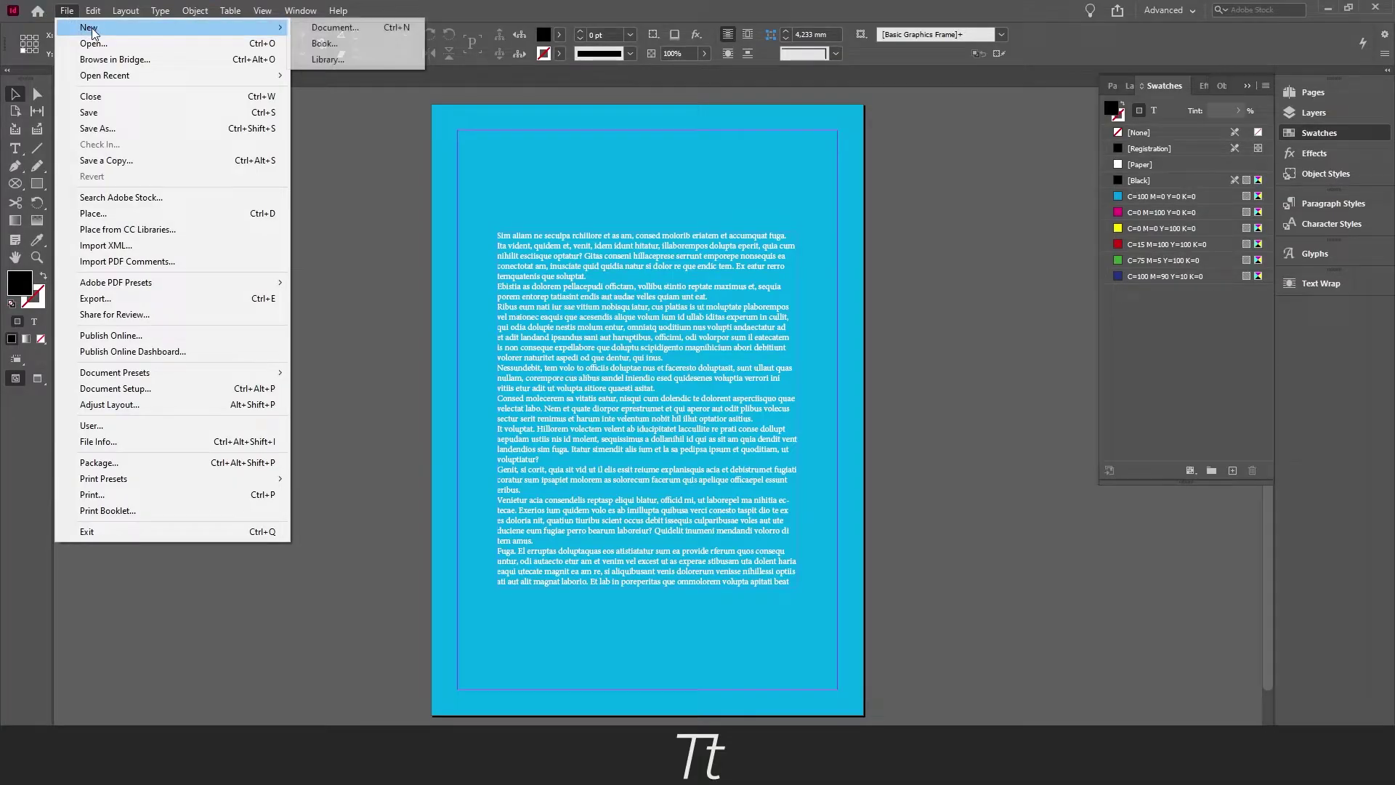
pyautogui.click(360, 27)
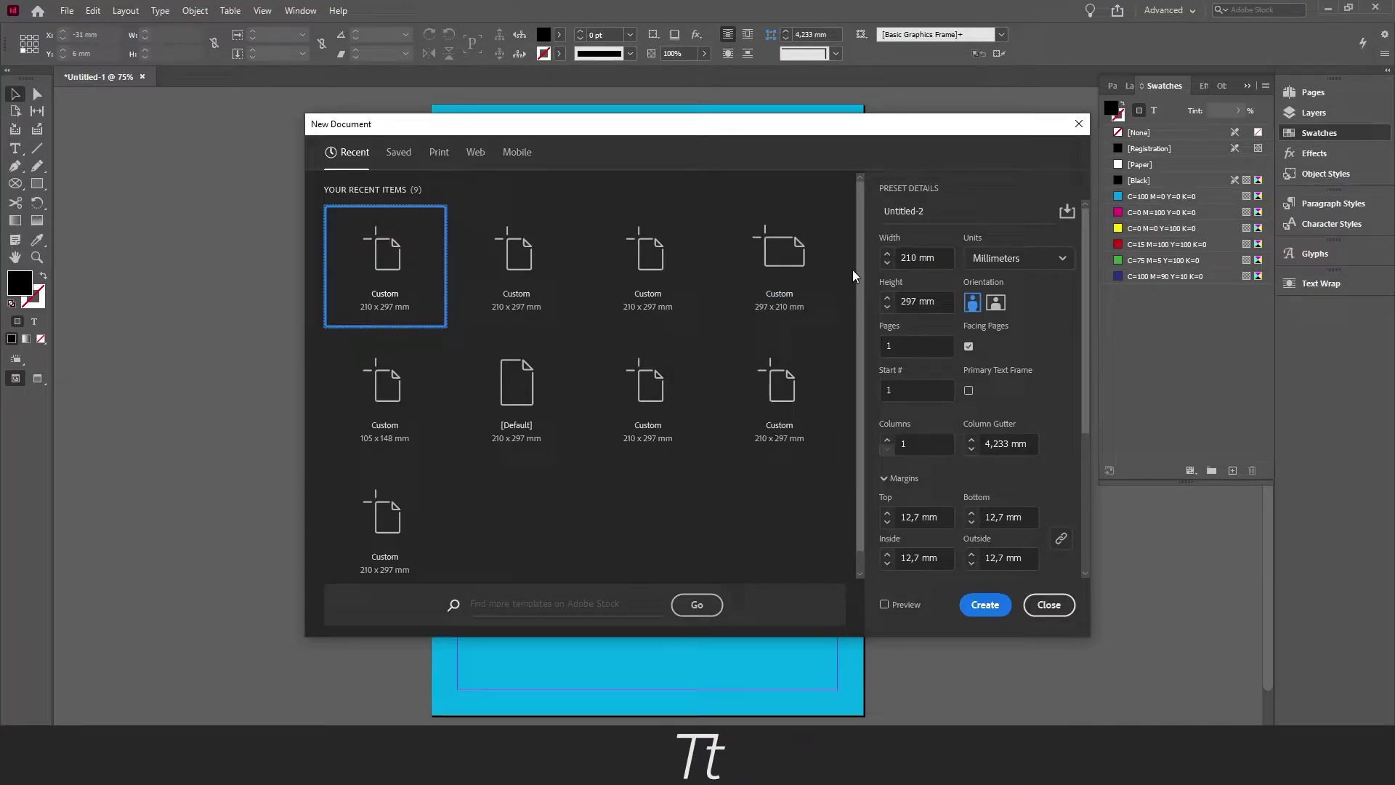
pyautogui.click(986, 605)
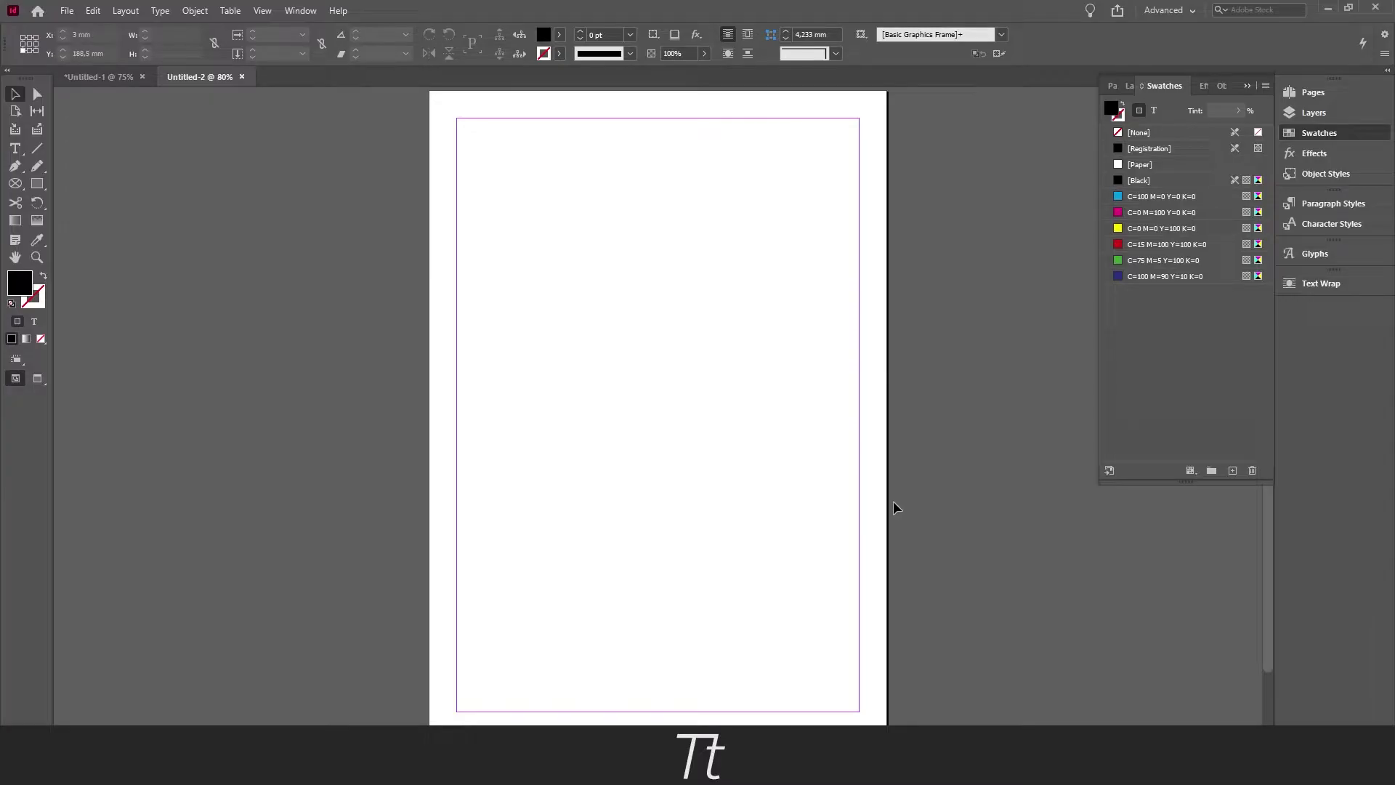
pyautogui.click(1244, 87)
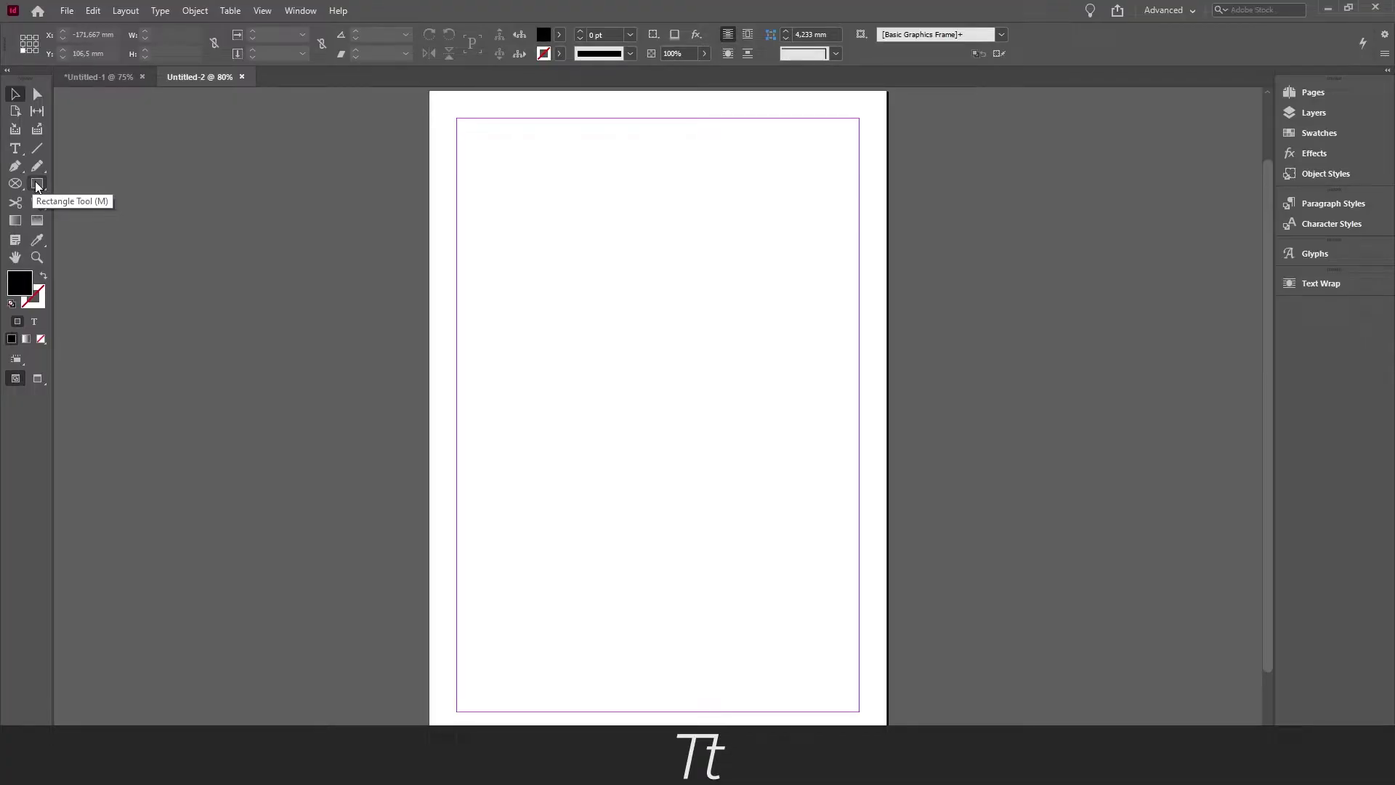
# Draw a rectangle from the page's top-left to bottom-right corner, covering all 210 × 297 mm.
pyautogui.press('m')
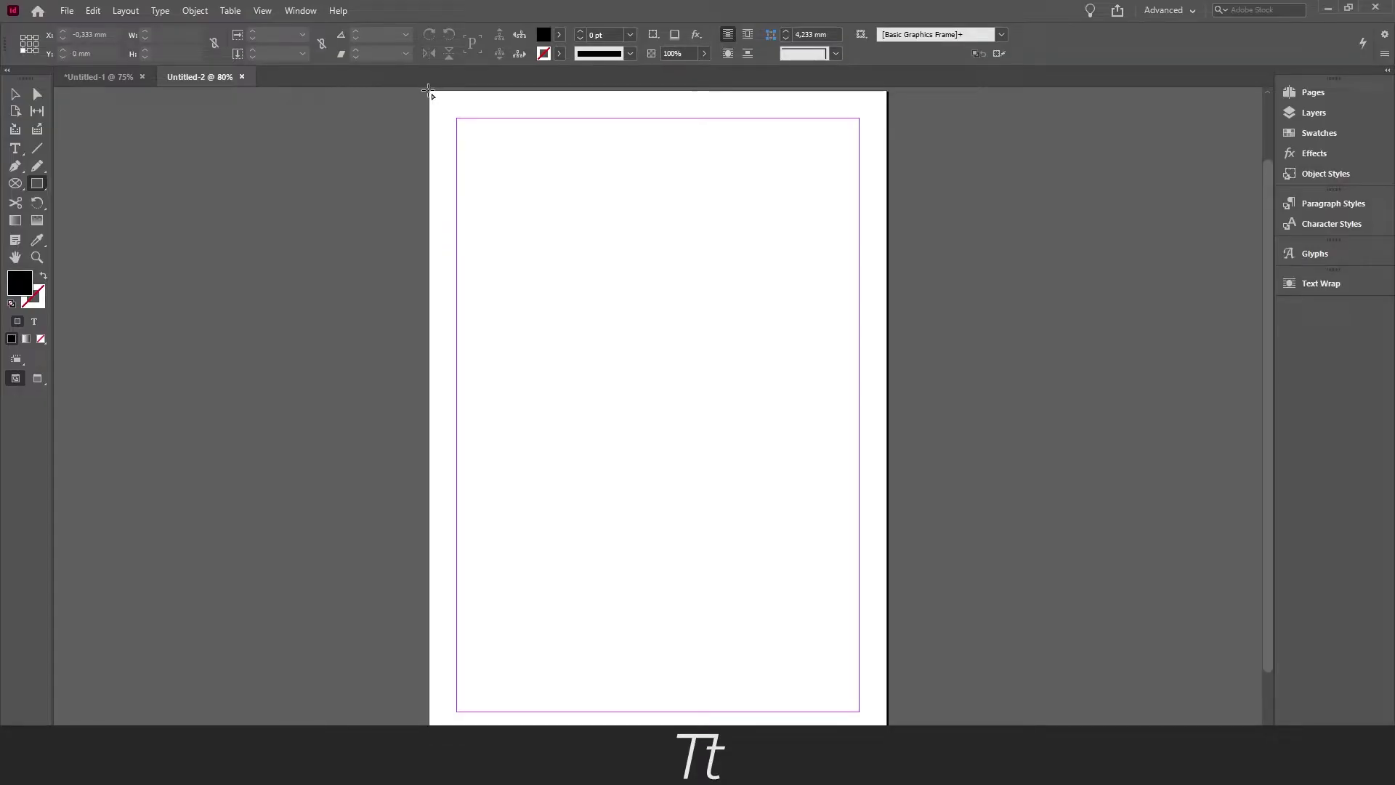
pyautogui.moveTo(428, 91); pyautogui.dragTo(890, 665)
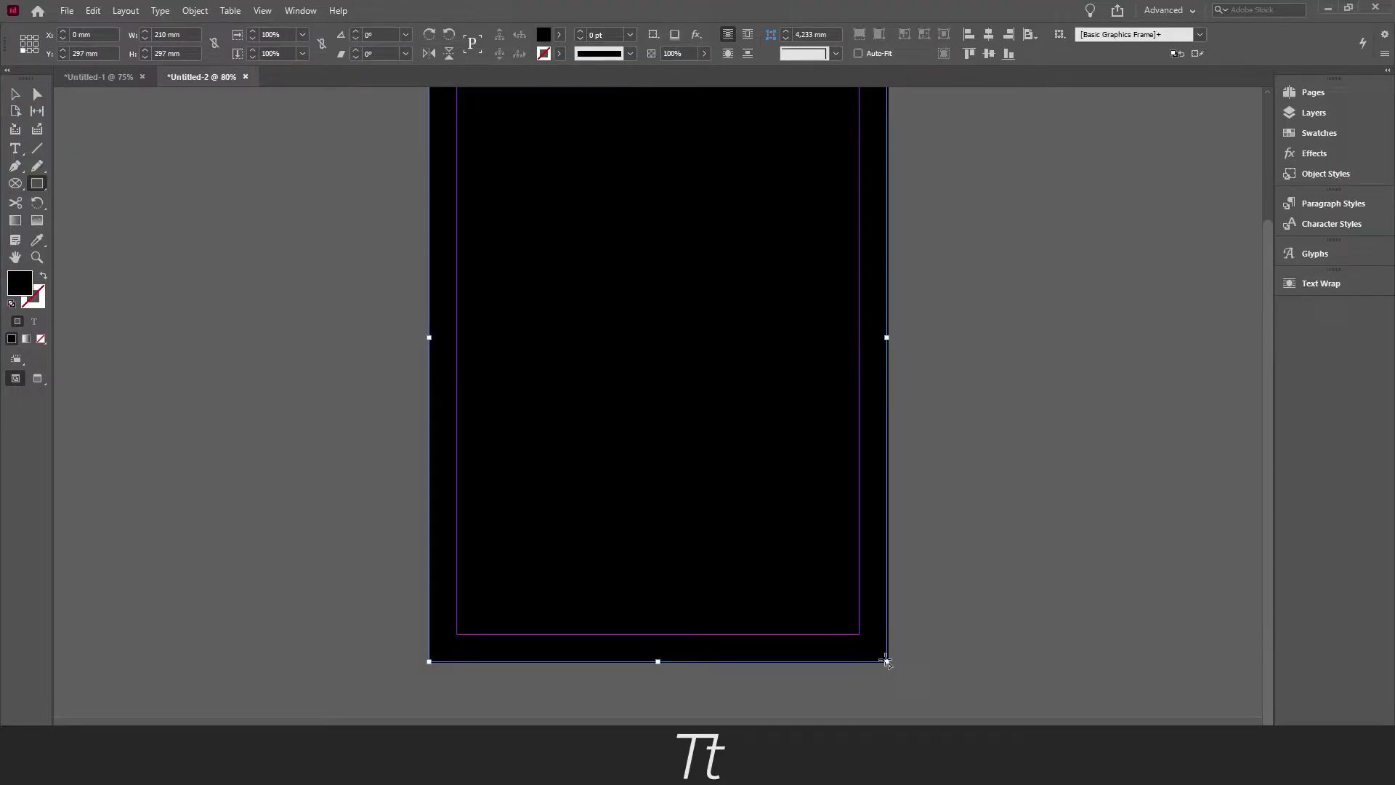
pyautogui.scroll(3, 885, 654)
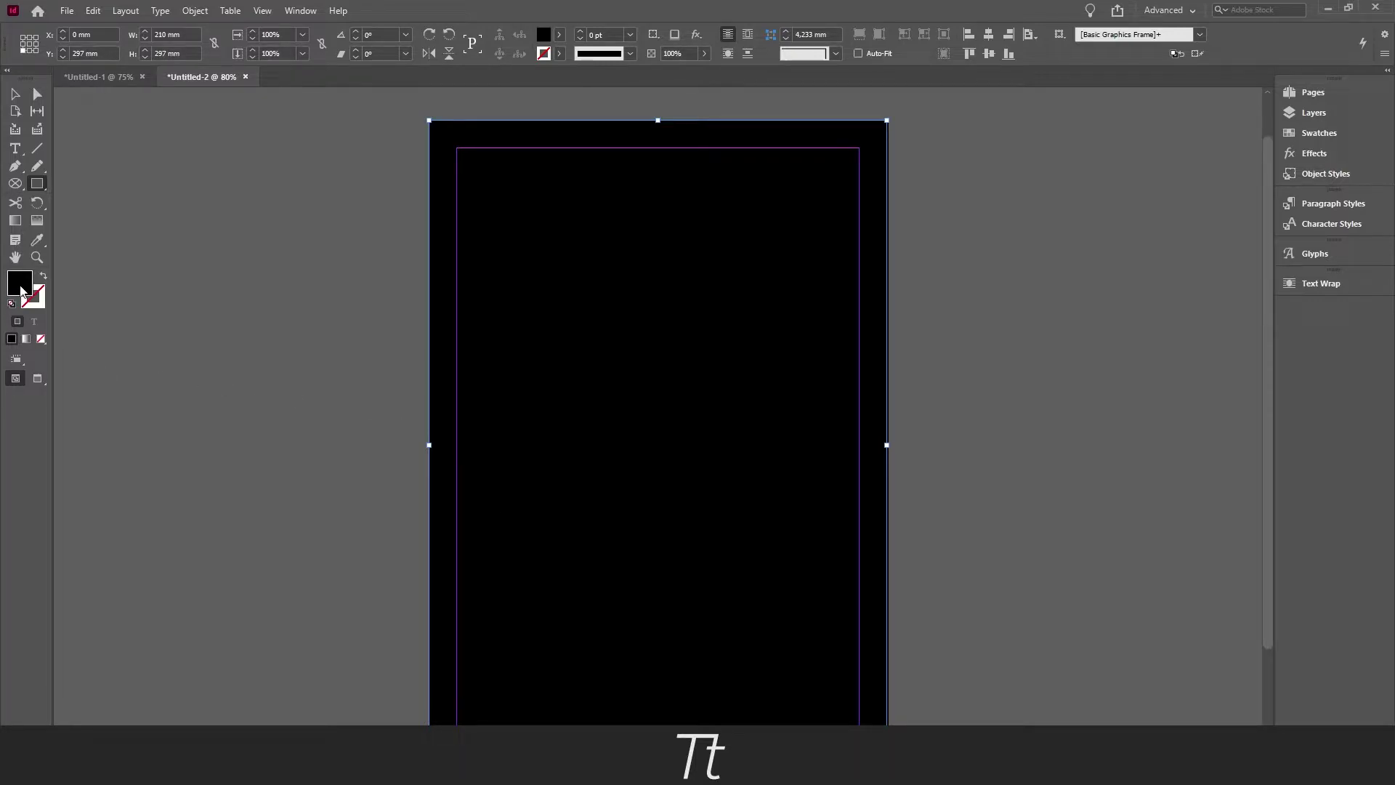
pyautogui.scroll(-1, 398, 109)
pyautogui.scroll(2, 871, 97)
# Set the rectangle's fill to the dark blue 165c88 using the HSB Colour Picker.
pyautogui.doubleClick(22, 286)
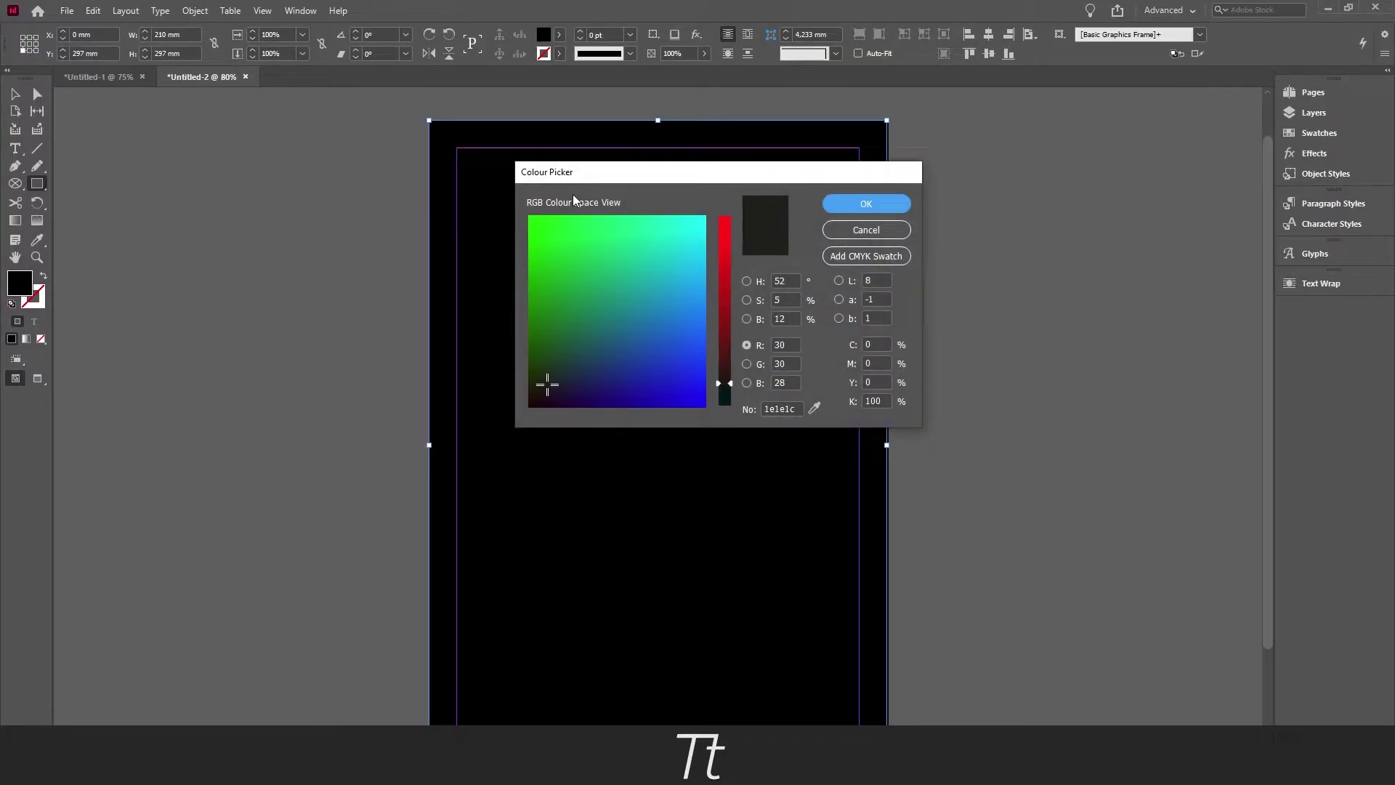
pyautogui.moveTo(849, 169); pyautogui.dragTo(839, 170)
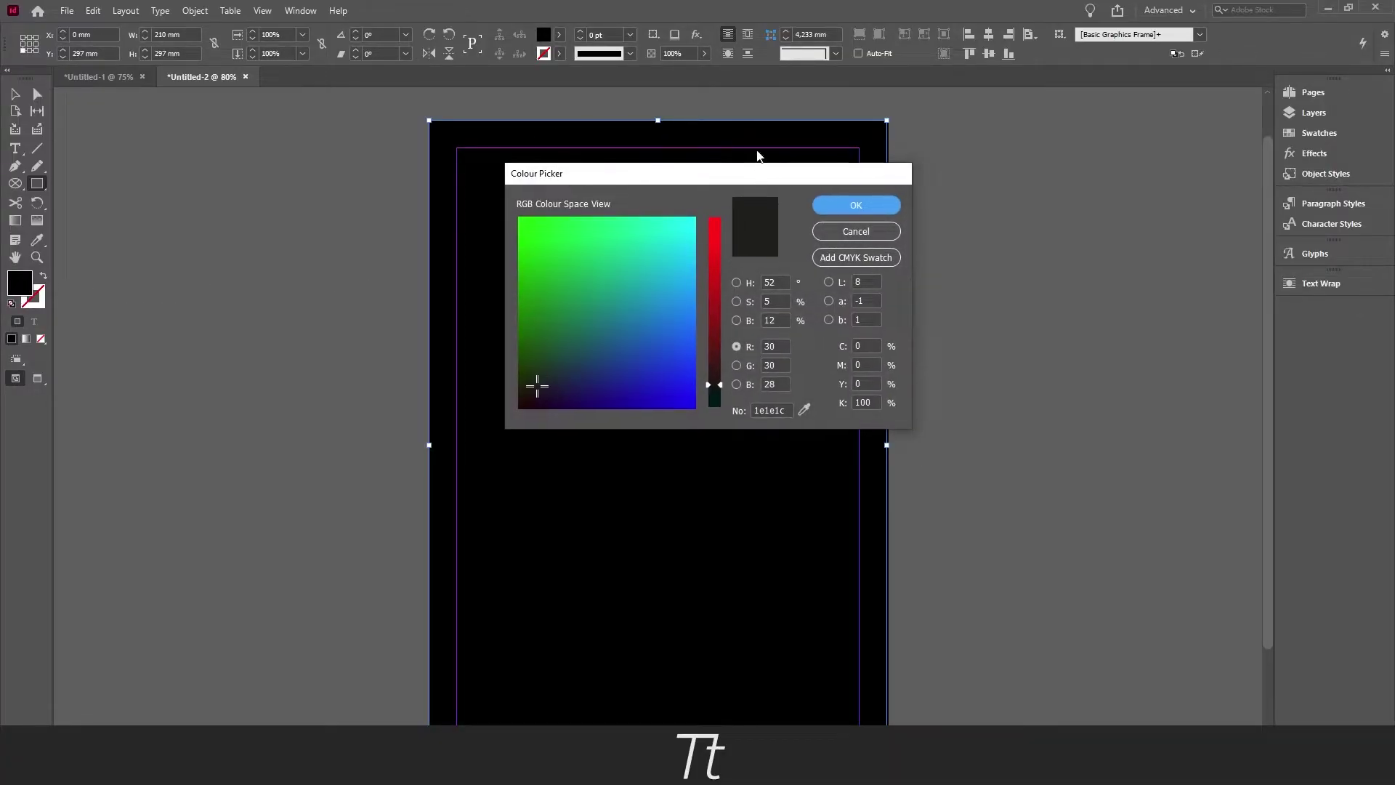
pyautogui.click(738, 283)
pyautogui.click(648, 297)
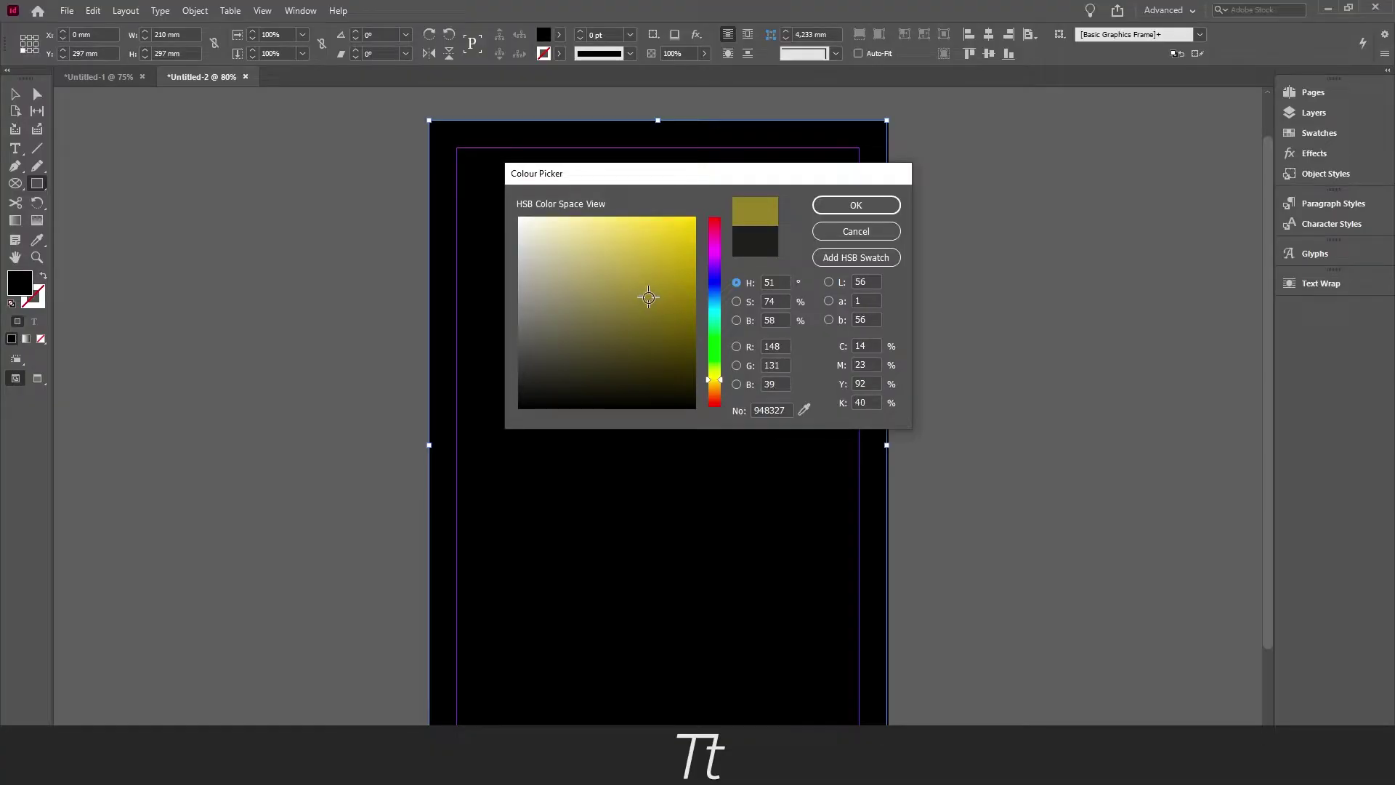
pyautogui.moveTo(715, 291); pyautogui.dragTo(716, 295)
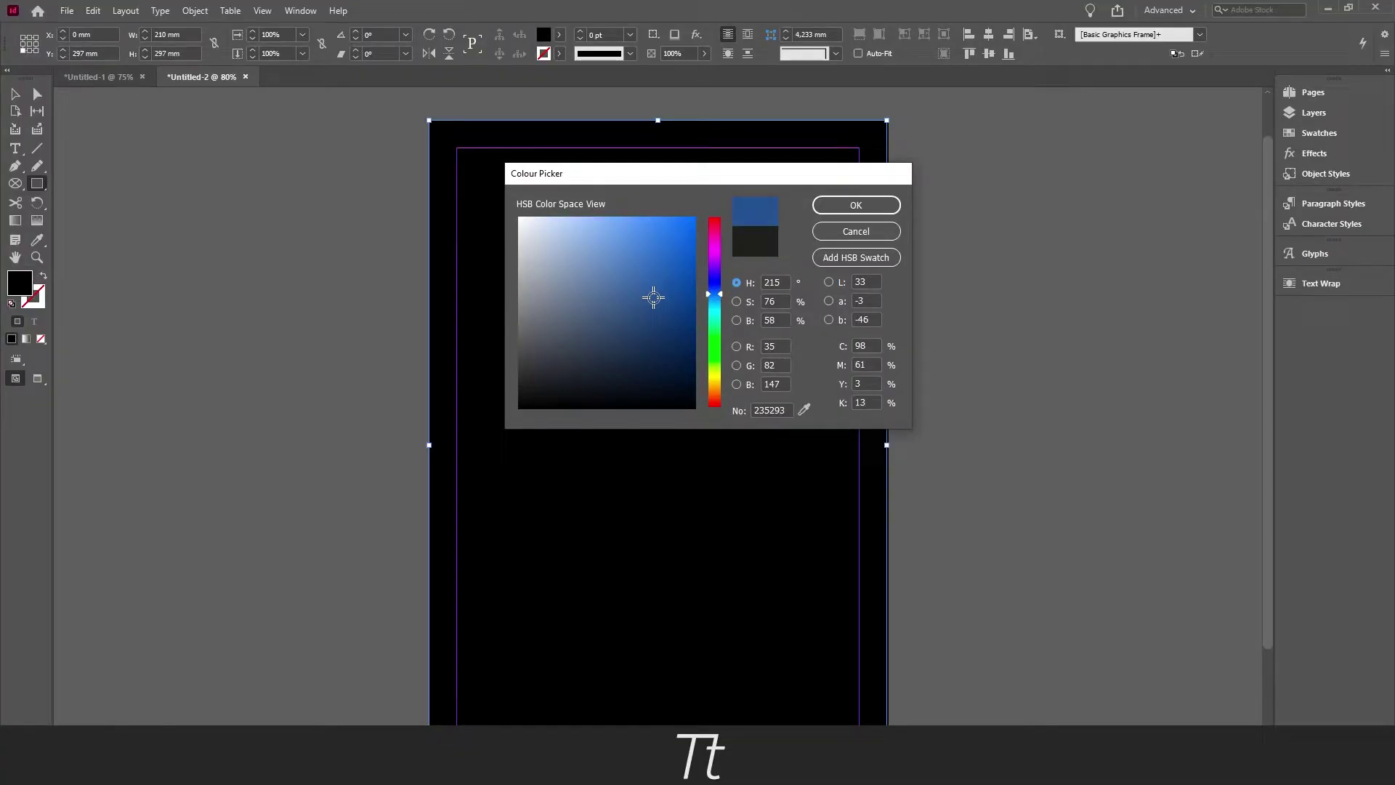
pyautogui.moveTo(654, 297); pyautogui.dragTo(716, 299)
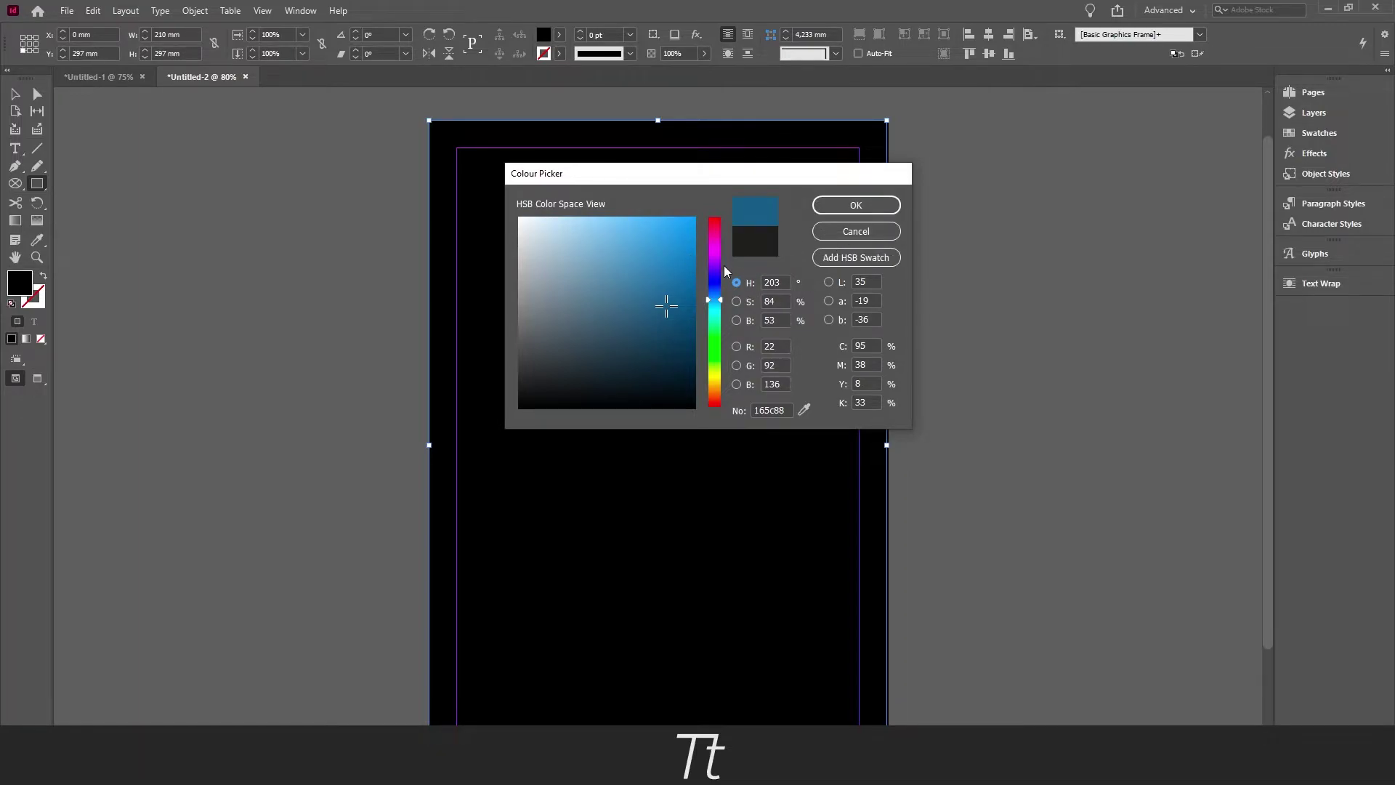
pyautogui.click(856, 205)
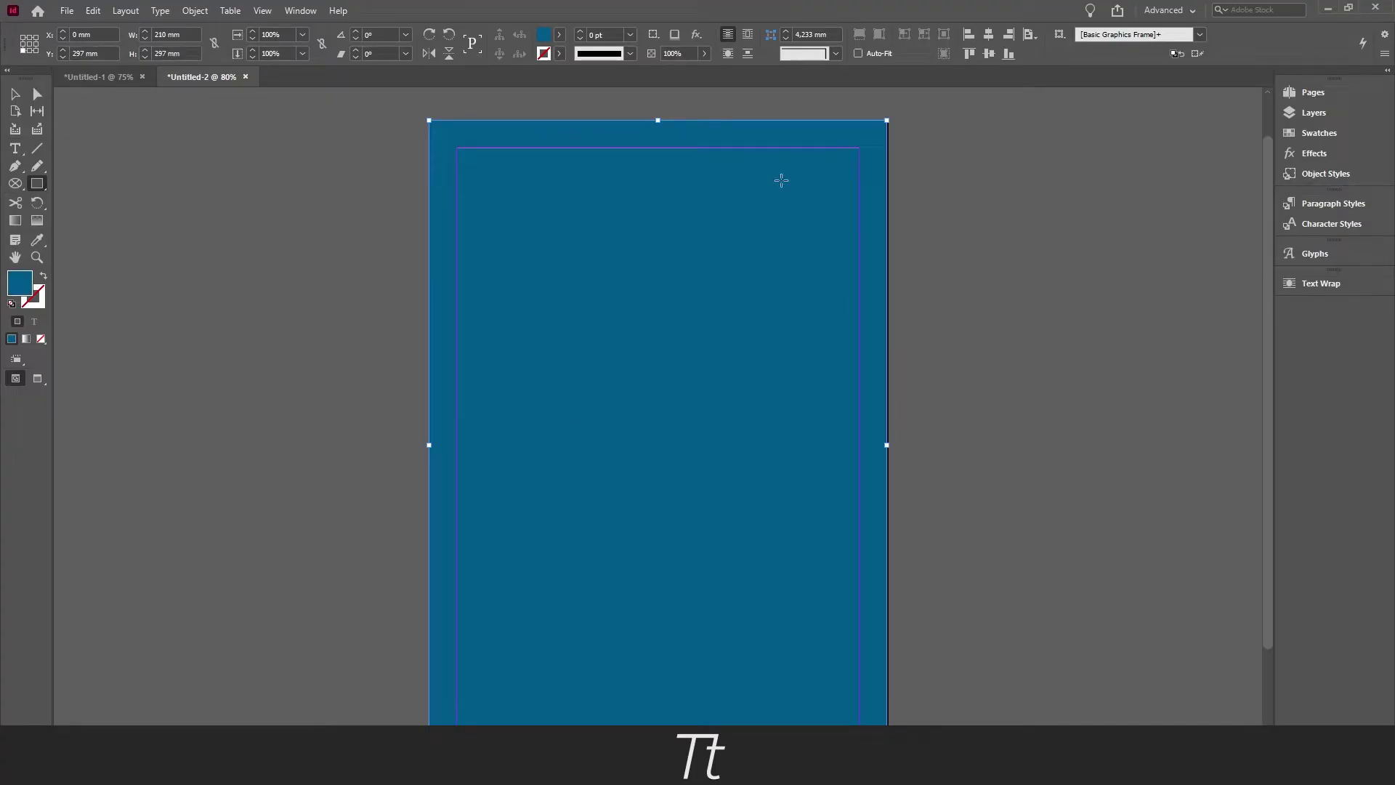
pyautogui.press('v')
# Lock the blue background rectangle and confirm a marquee drag no longer selects it.
pyautogui.scroll(-2, 1069, 303)
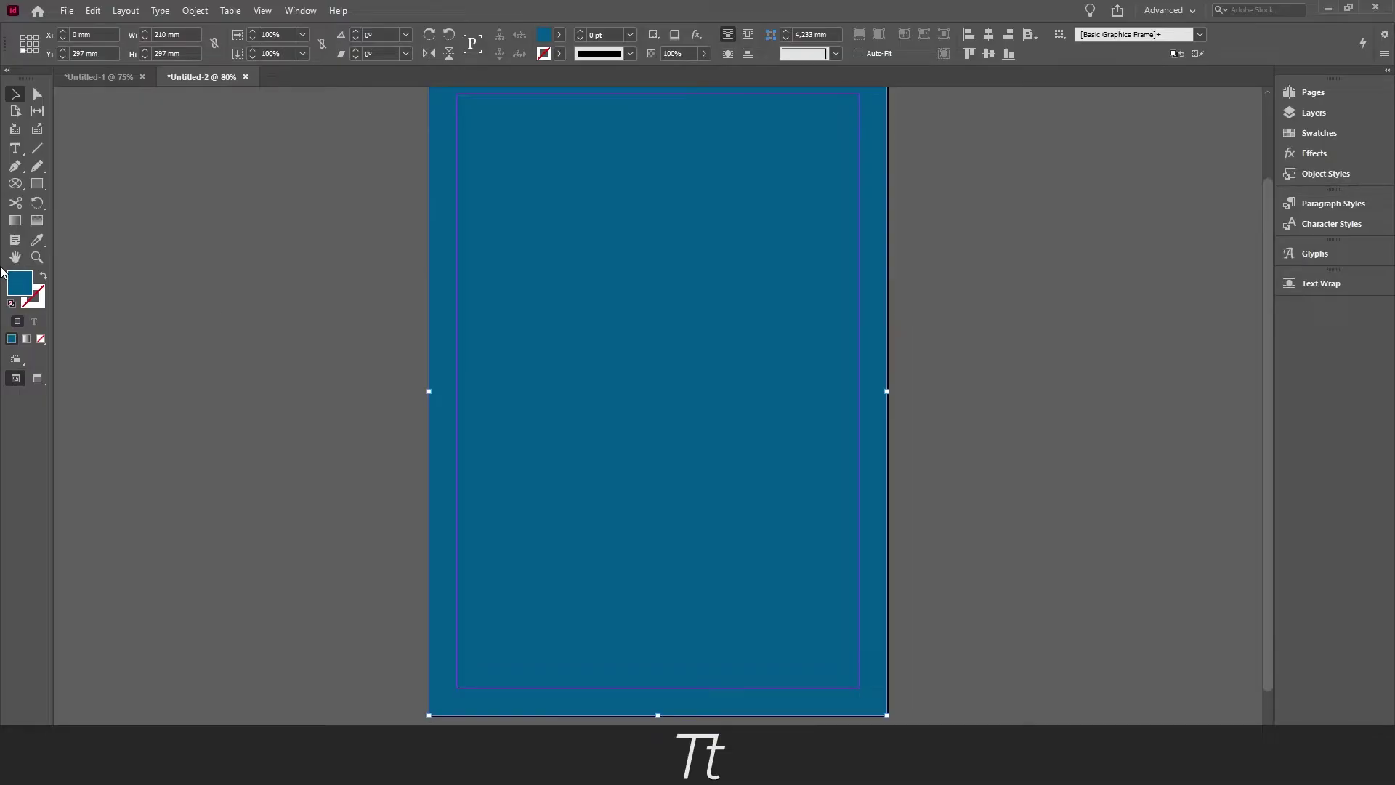
pyautogui.scroll(2, 697, 316)
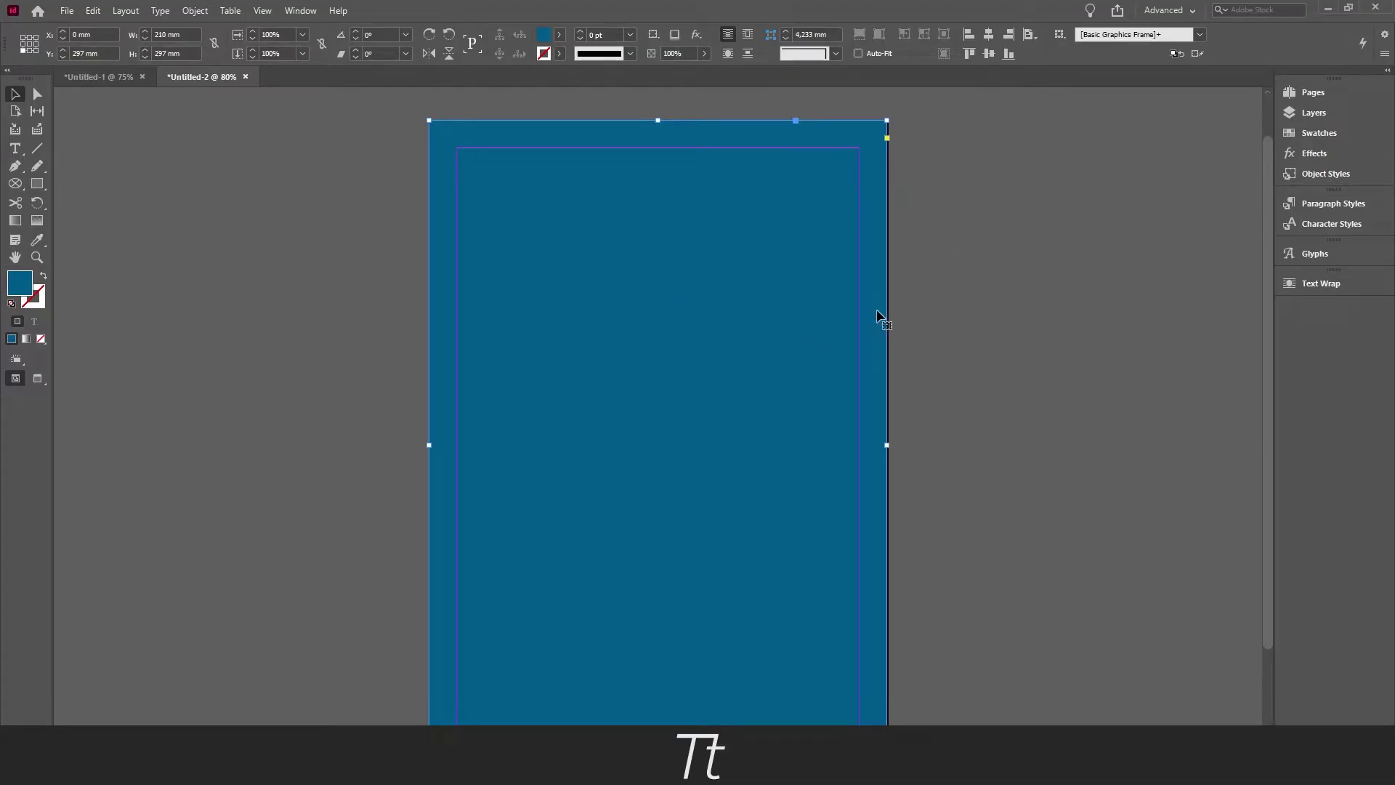
pyautogui.rightClick(664, 289)
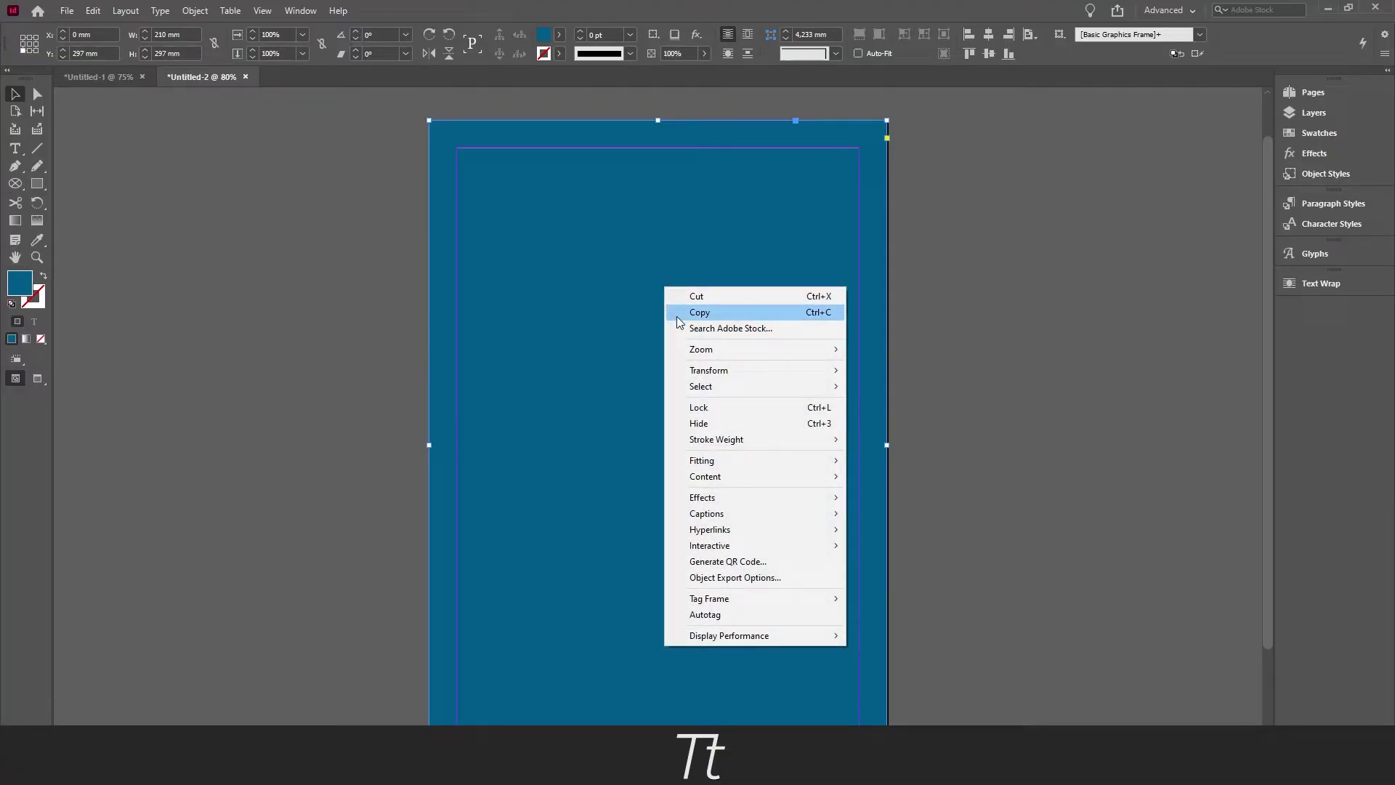
pyautogui.click(727, 413)
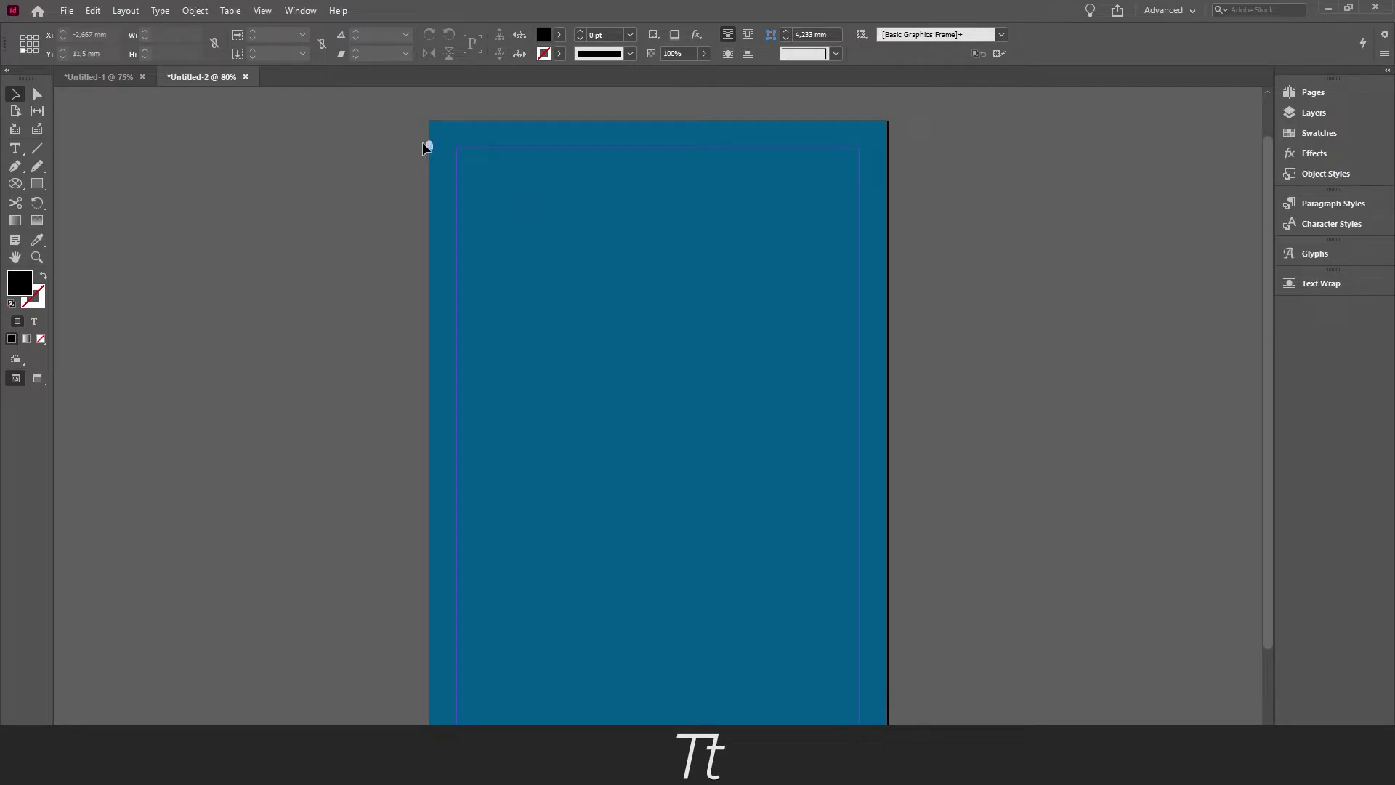
pyautogui.moveTo(406, 115); pyautogui.dragTo(441, 138)
pyautogui.scroll(-1, 617, 220)
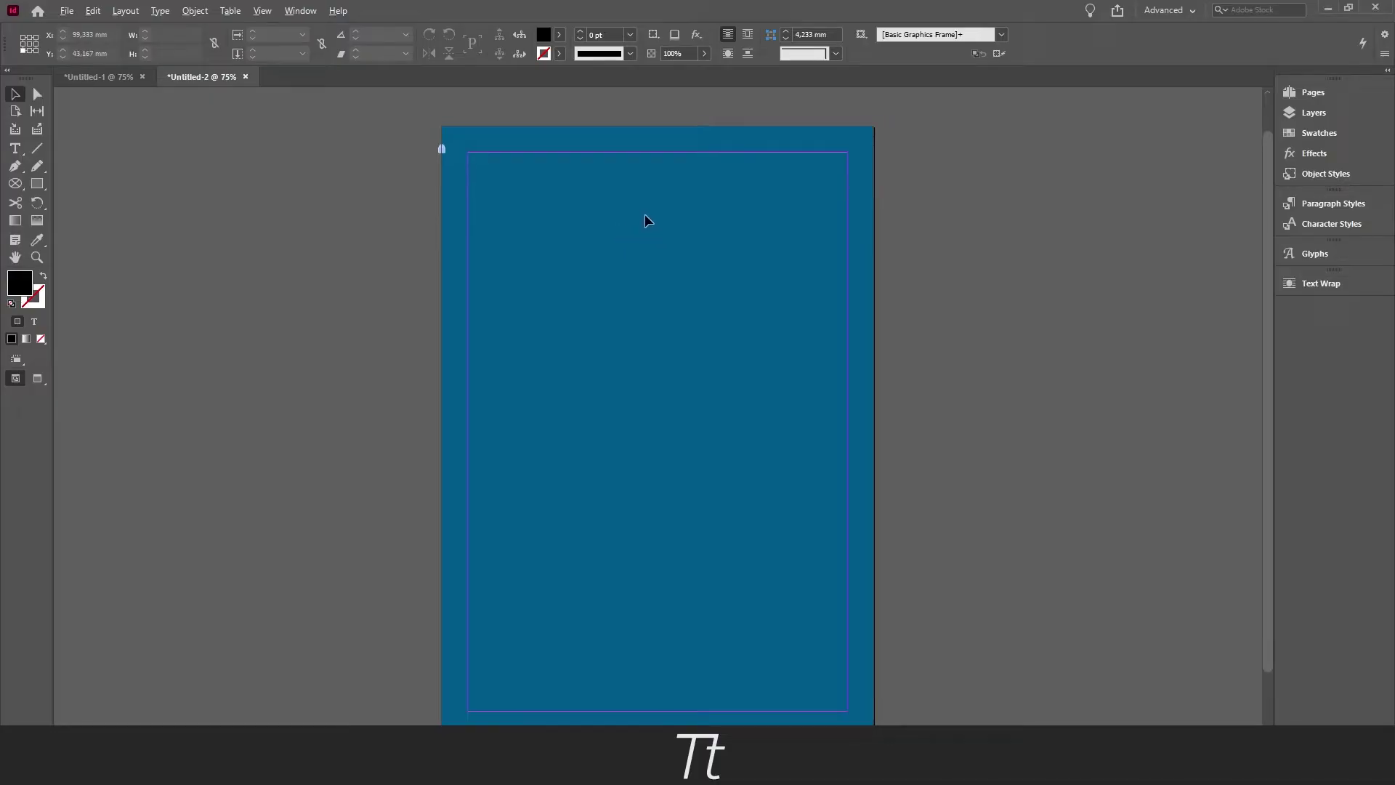
pyautogui.scroll(-2, 962, 352)
pyautogui.scroll(2, 987, 380)
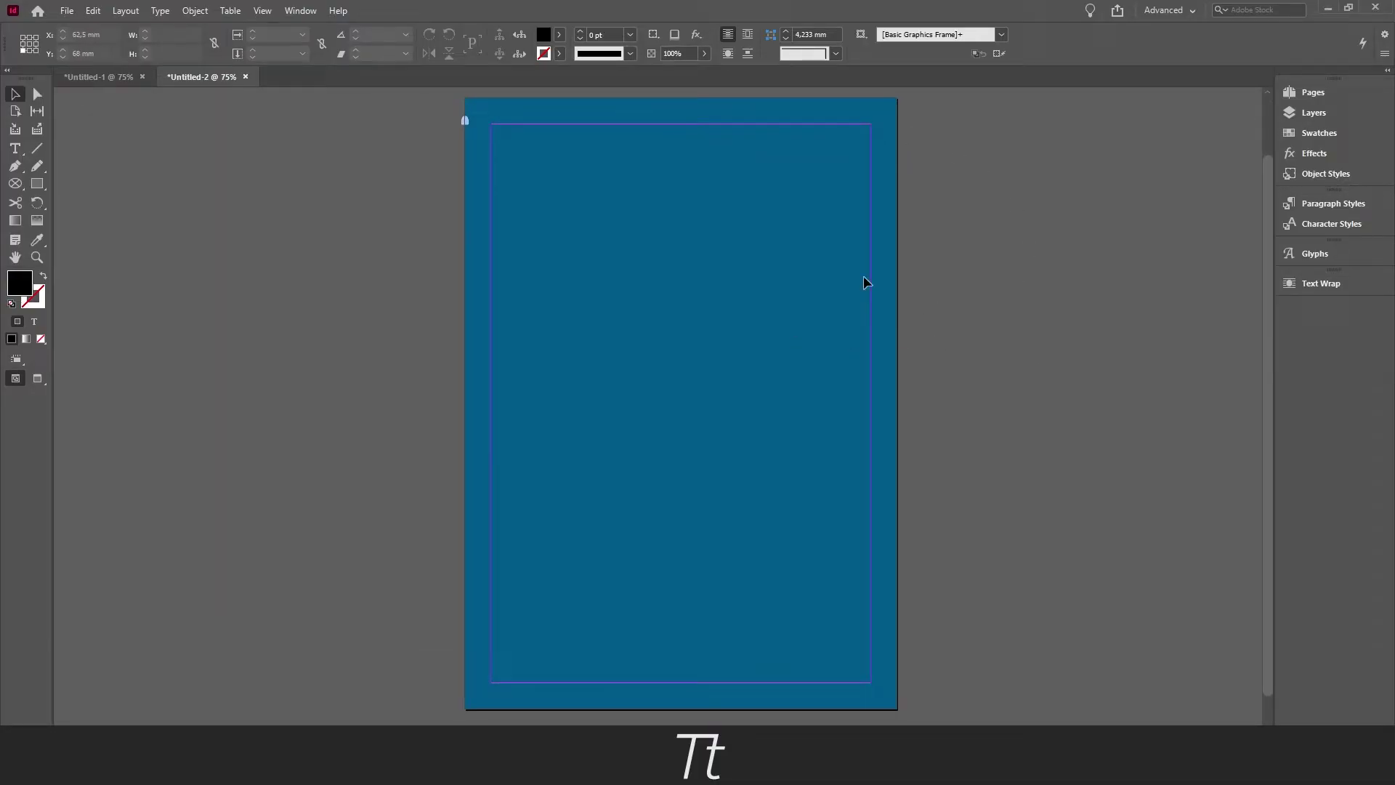
# Draw a 138 × 168.5 mm text frame mid-page and fill it with placeholder text.
pyautogui.click(14, 149)
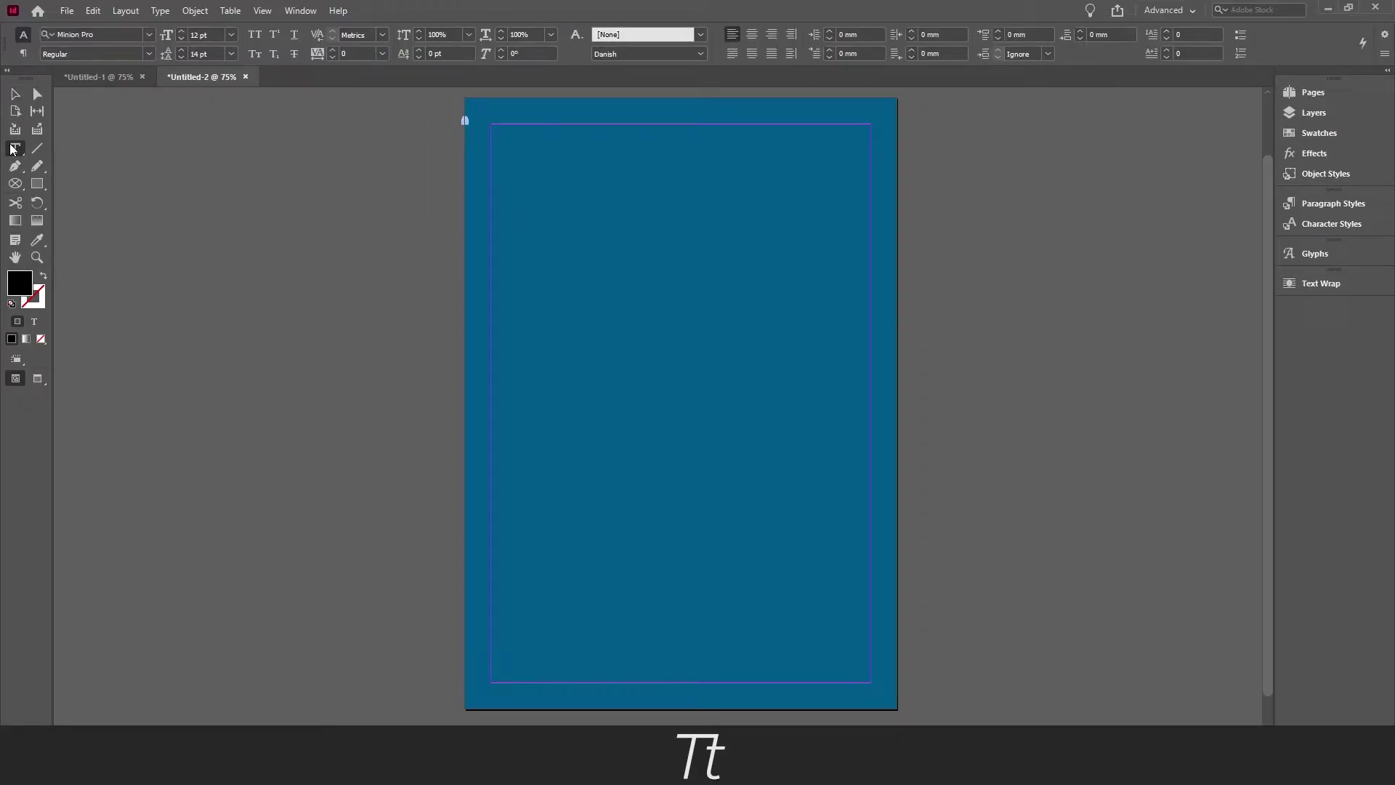
pyautogui.moveTo(557, 219); pyautogui.dragTo(841, 565)
pyautogui.rightClick(578, 247)
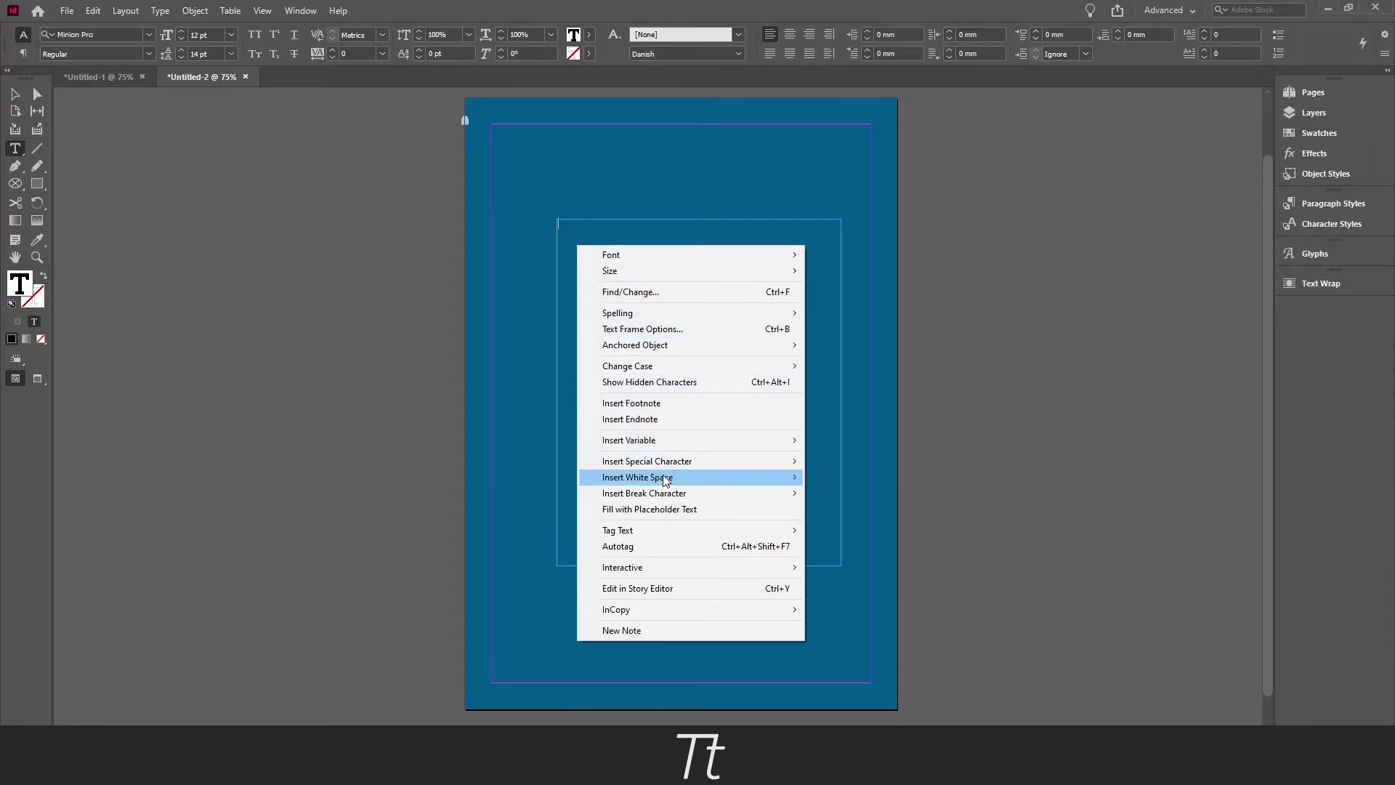
pyautogui.click(690, 511)
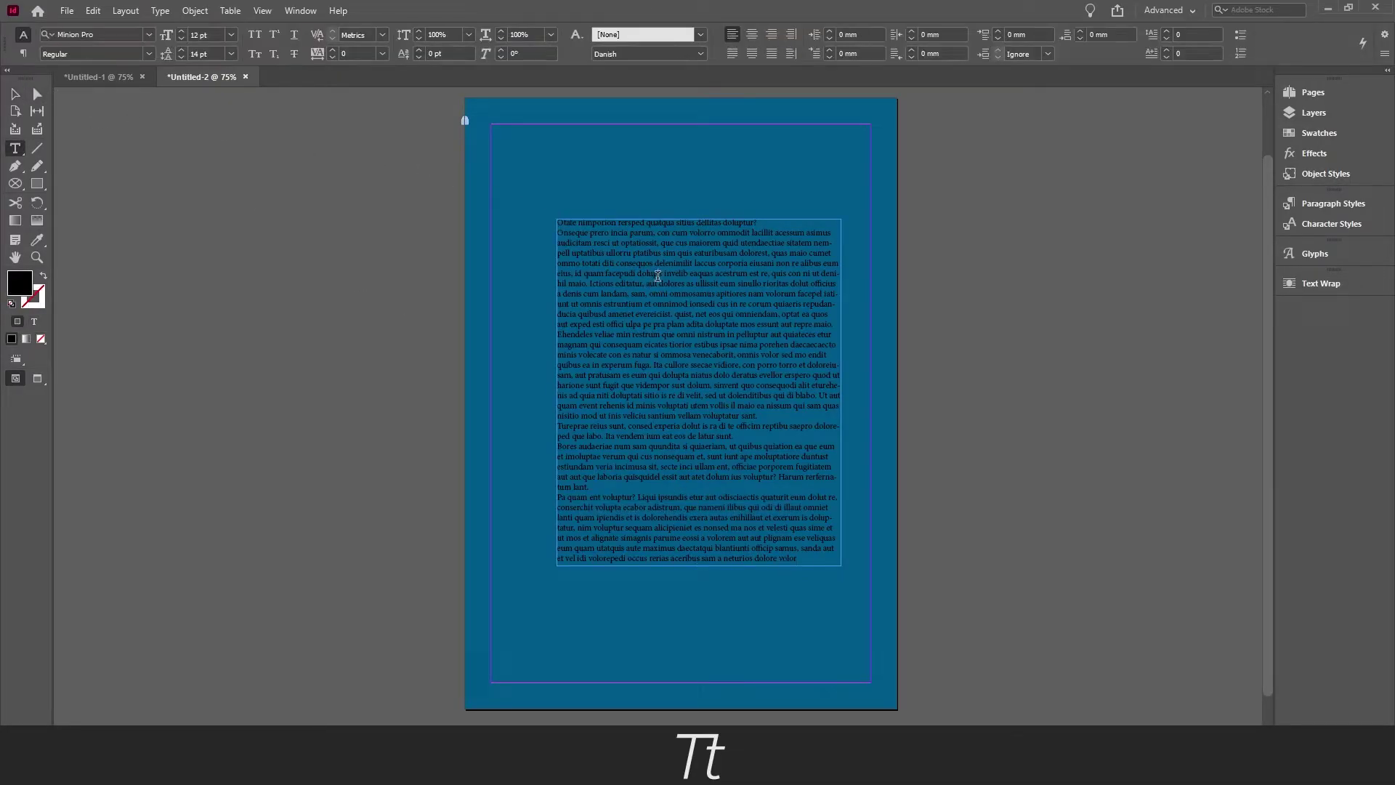
# Colour all the placeholder text with the white [Paper] swatch, then deselect the frame.
pyautogui.hotkey('ctrl', 'a')
pyautogui.click(1327, 205)
pyautogui.click(1319, 134)
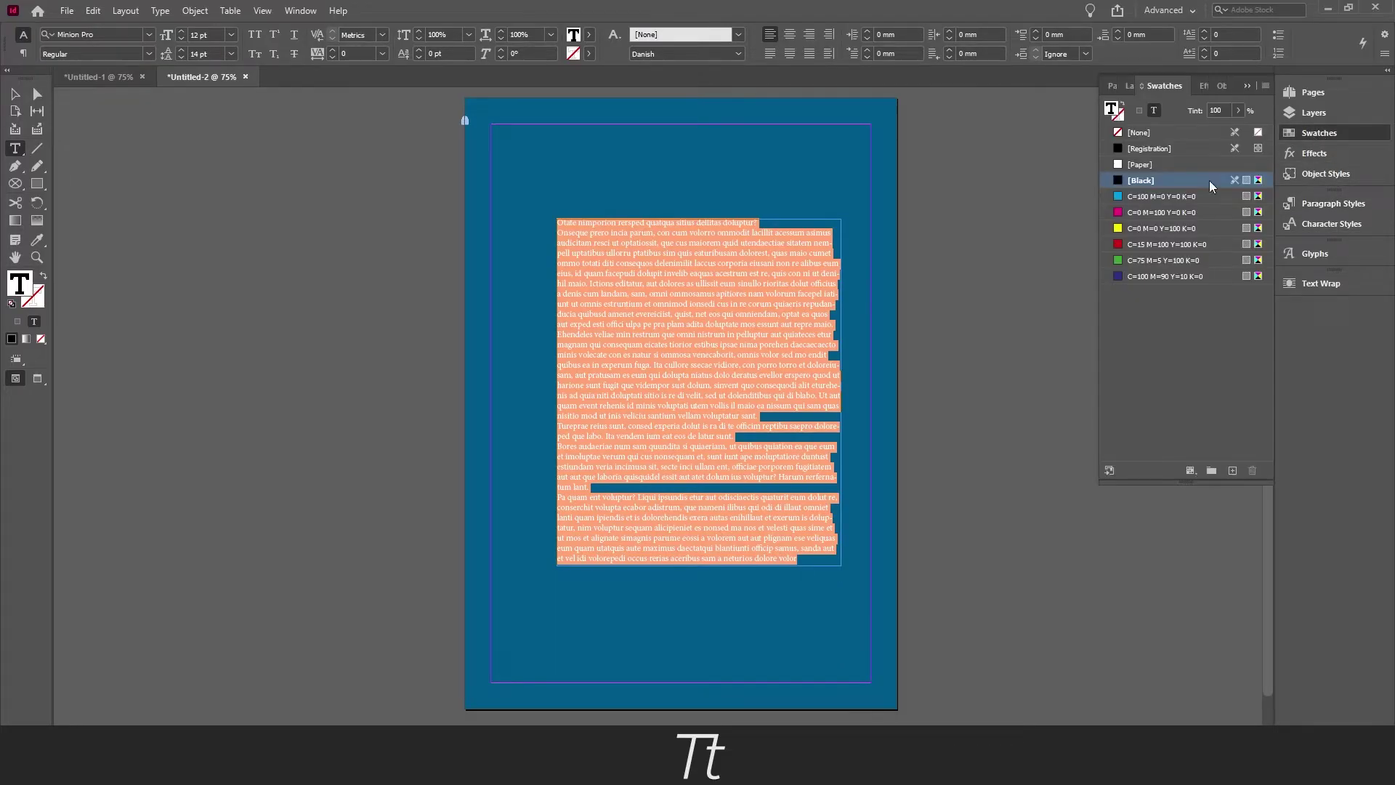
pyautogui.click(1144, 166)
pyautogui.click(1249, 86)
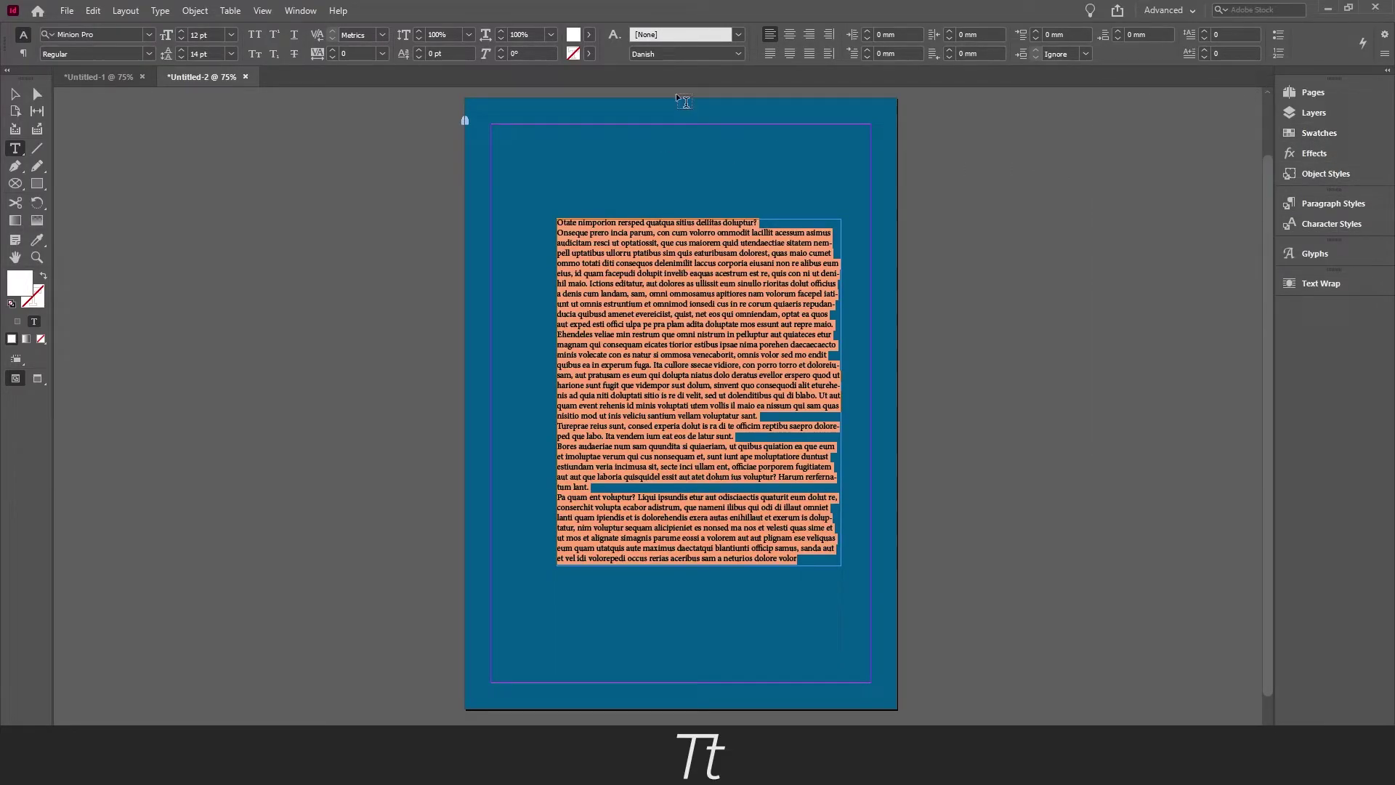
pyautogui.click(14, 95)
pyautogui.click(417, 212)
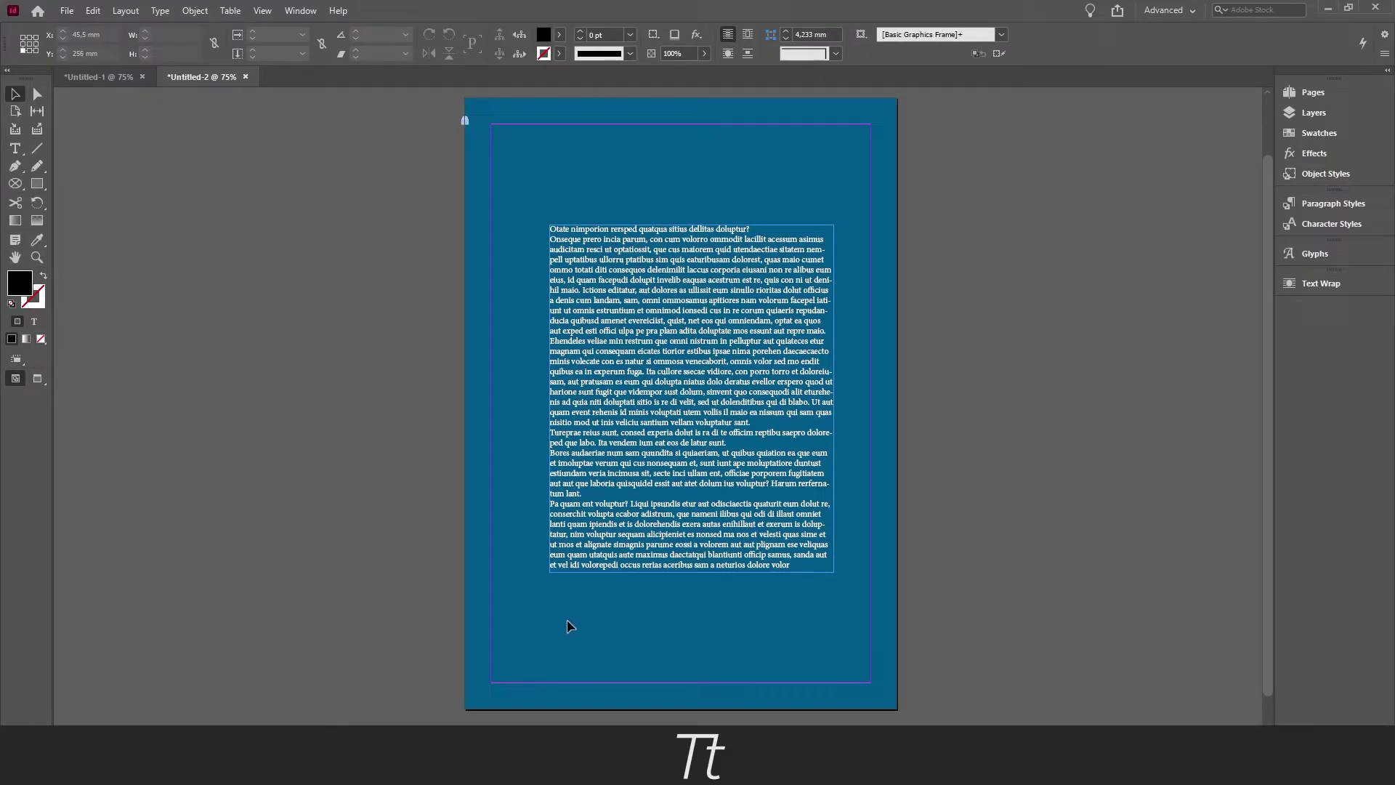
# Close the Layers panel and bring up the Pages panel.
pyautogui.press('F7')
pyautogui.click(1361, 116)
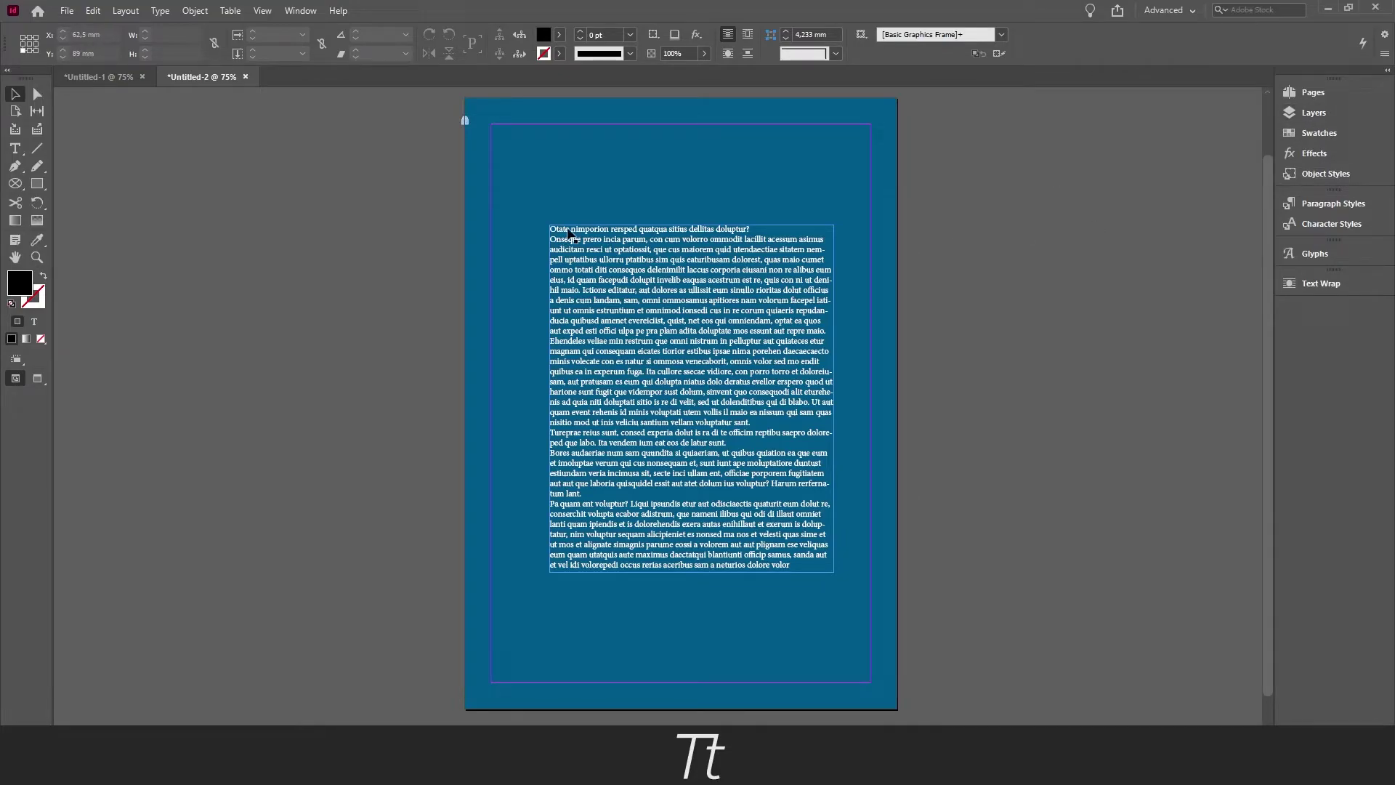
pyautogui.click(1298, 93)
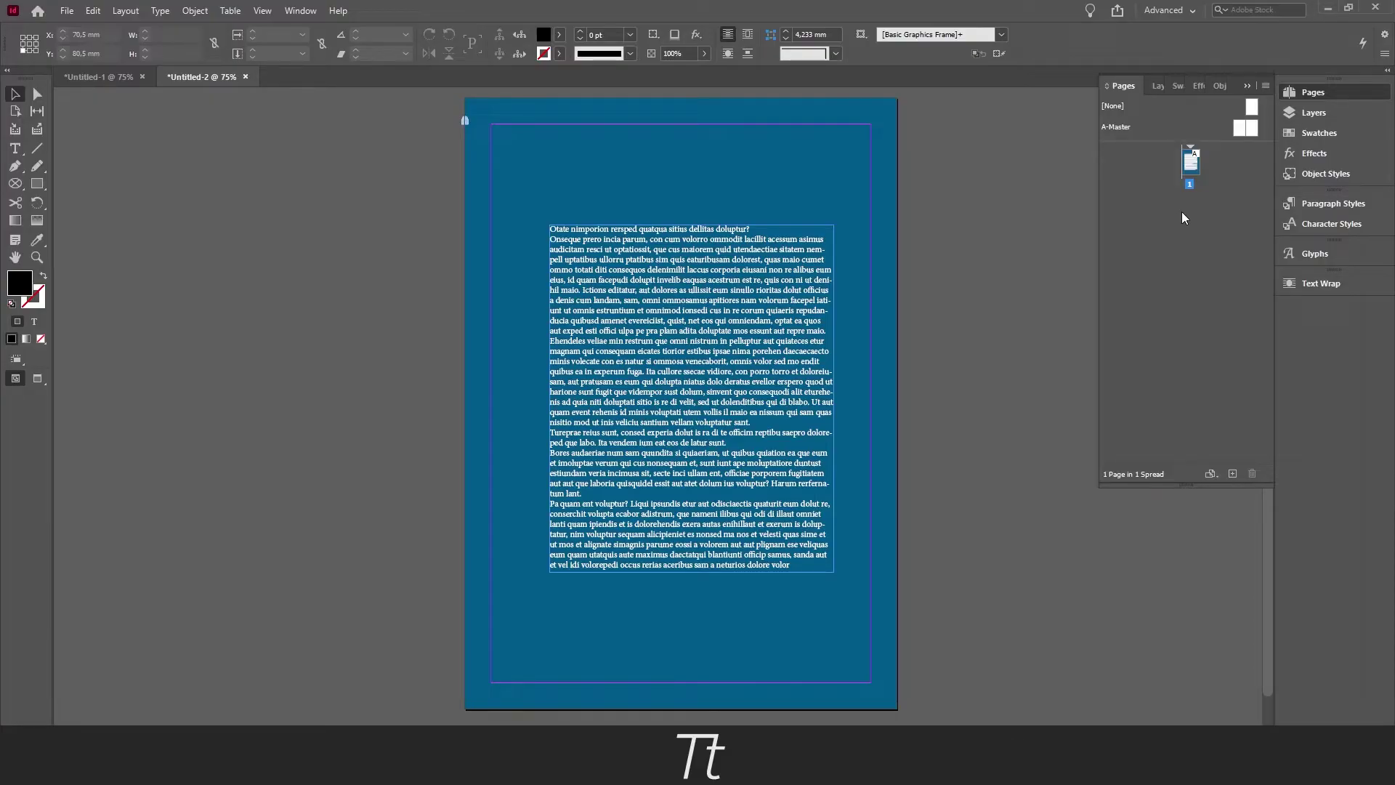
# Add a second A-Master page and switch off Facing Pages in Document Setup.
pyautogui.moveTo(1192, 165); pyautogui.dragTo(1233, 471)
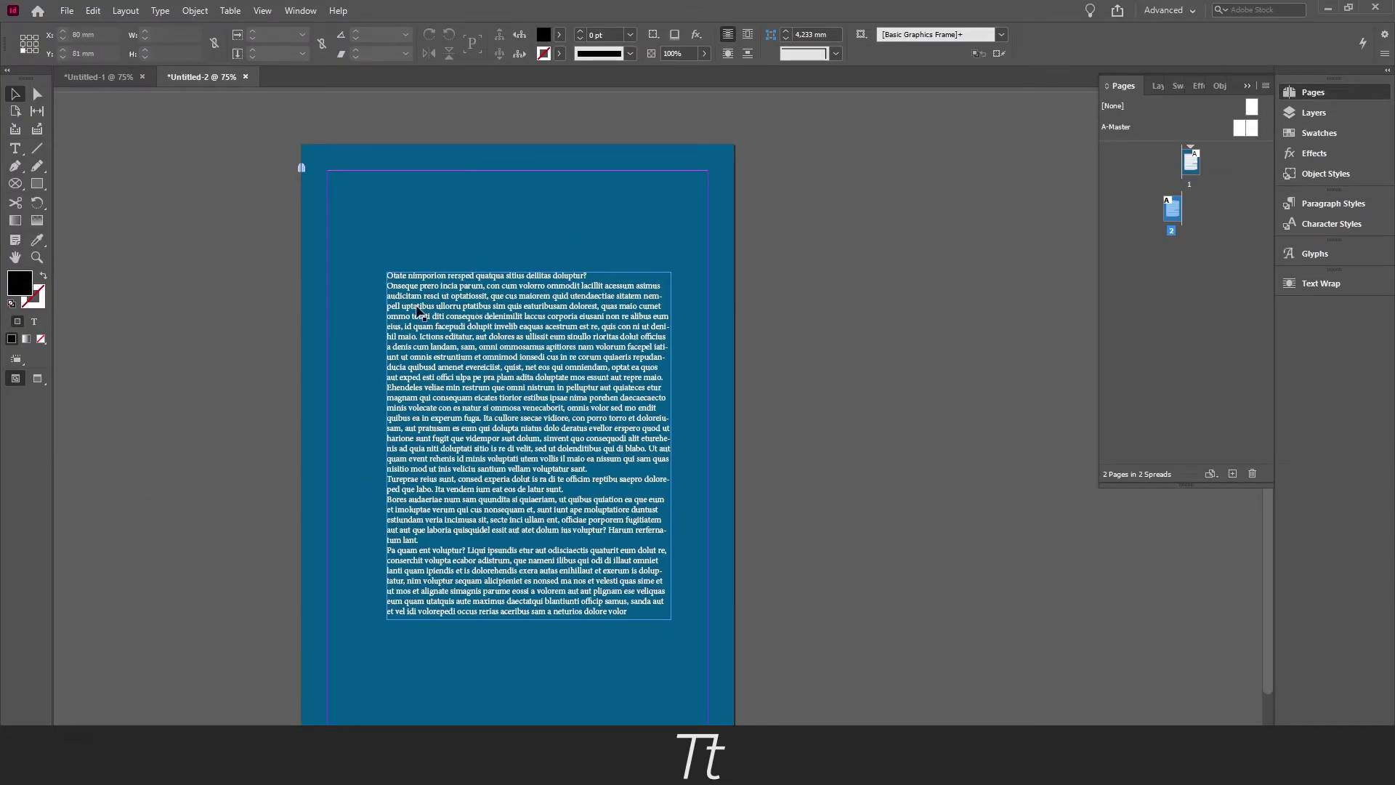
pyautogui.hotkey('ctrl', 'alt', 'p')
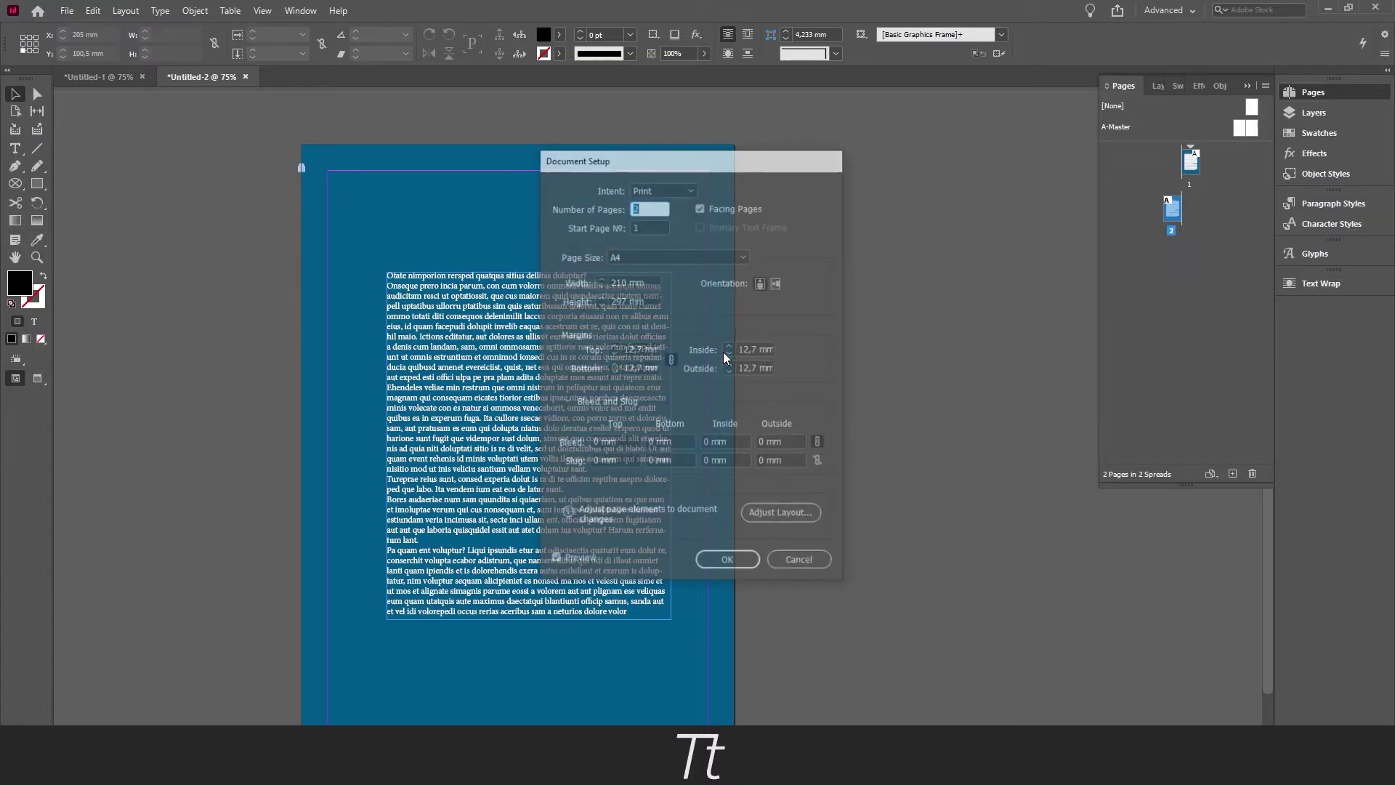
pyautogui.click(624, 212)
pyautogui.click(722, 560)
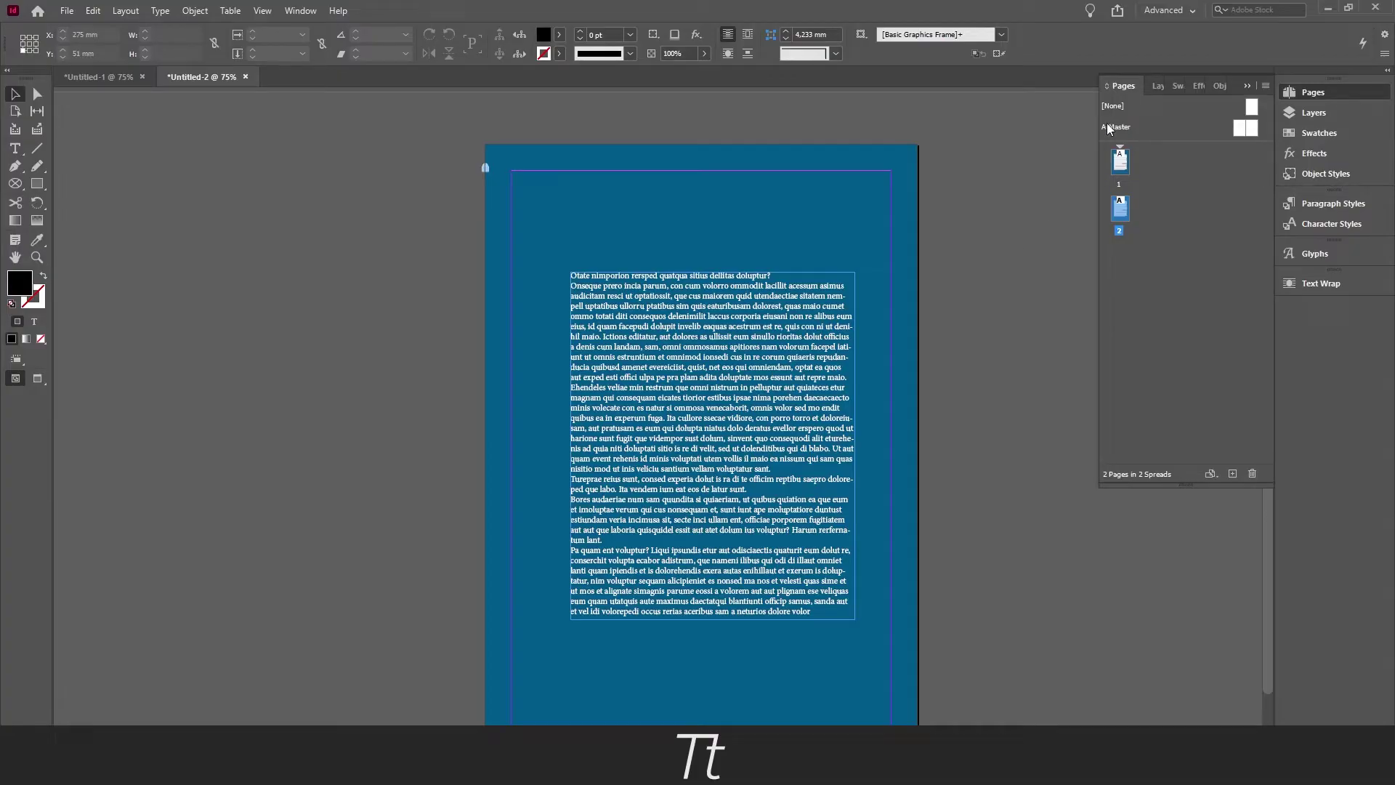
pyautogui.scroll(-1, 452, 162)
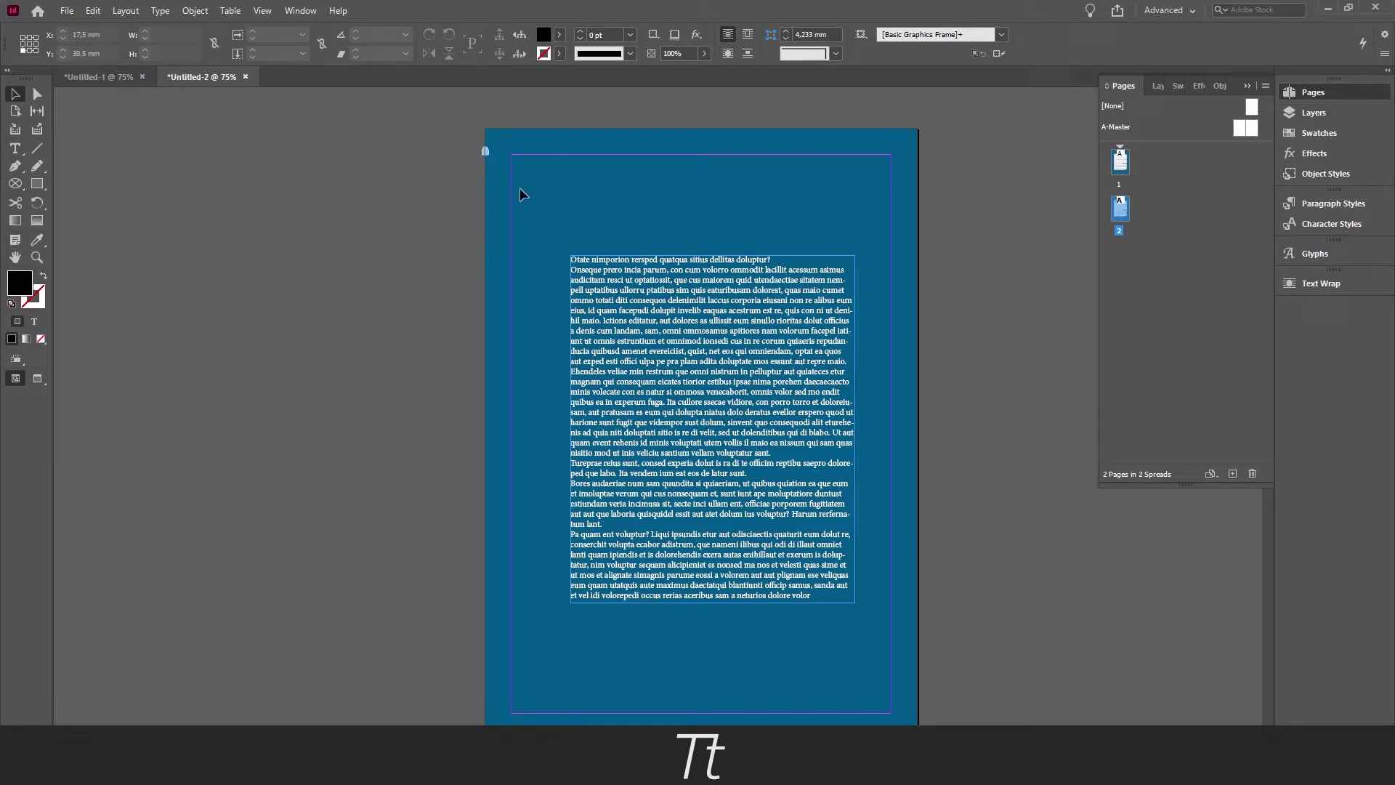
# Give page 1's background rectangle a darker blue fill, then cut it with Ctrl+X.
pyautogui.hotkey('ctrl', 'alt', 'l')
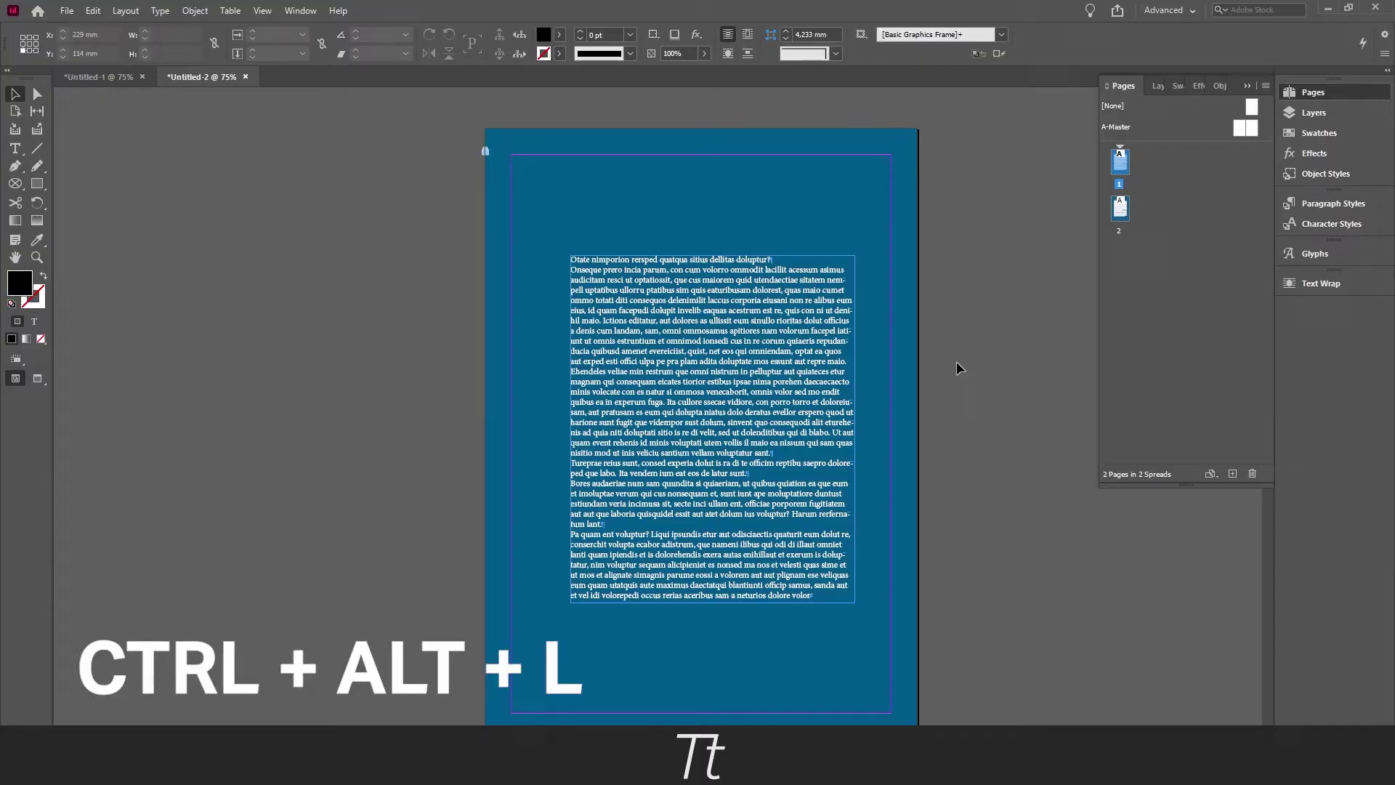
pyautogui.hotkey('ctrl', 'alt', 'l')
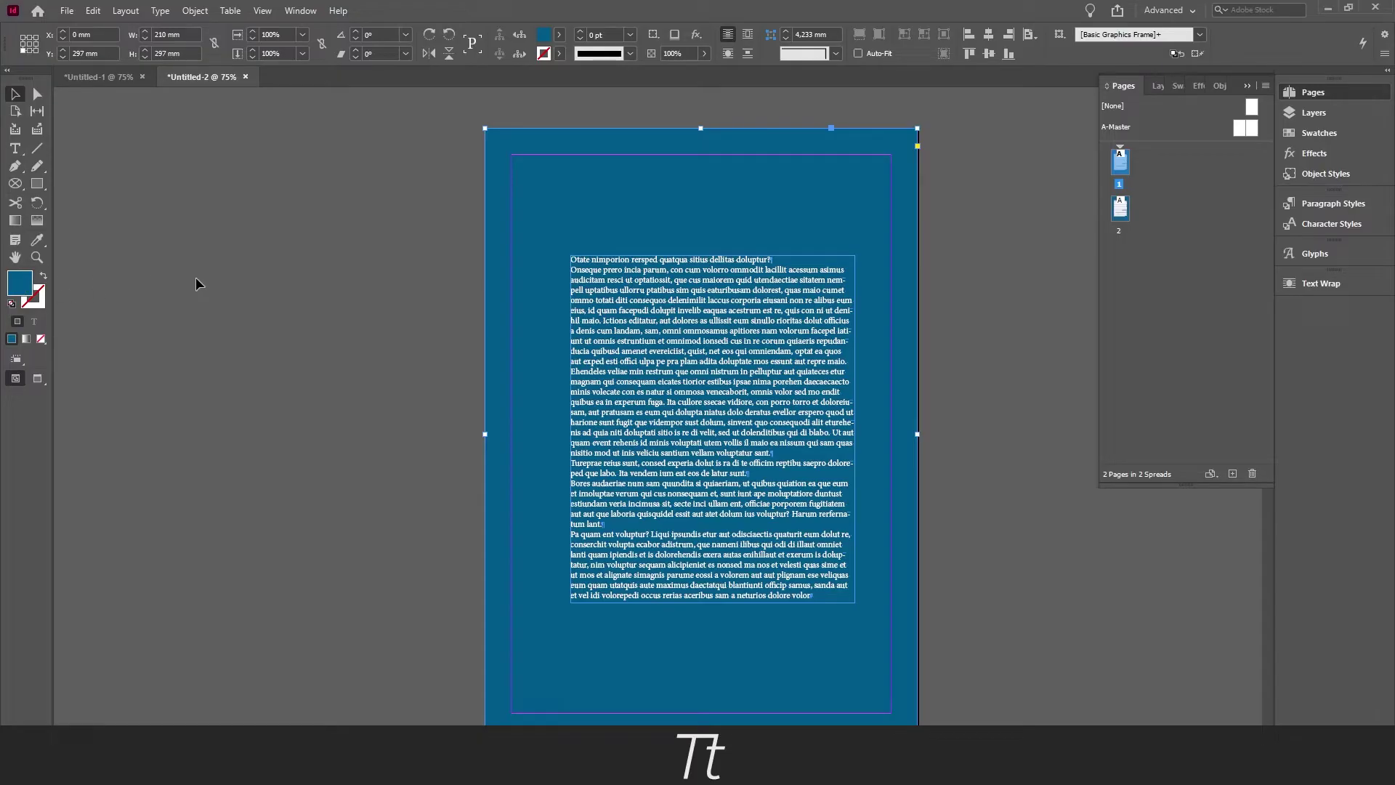
pyautogui.doubleClick(20, 286)
pyautogui.moveTo(664, 306); pyautogui.dragTo(676, 327)
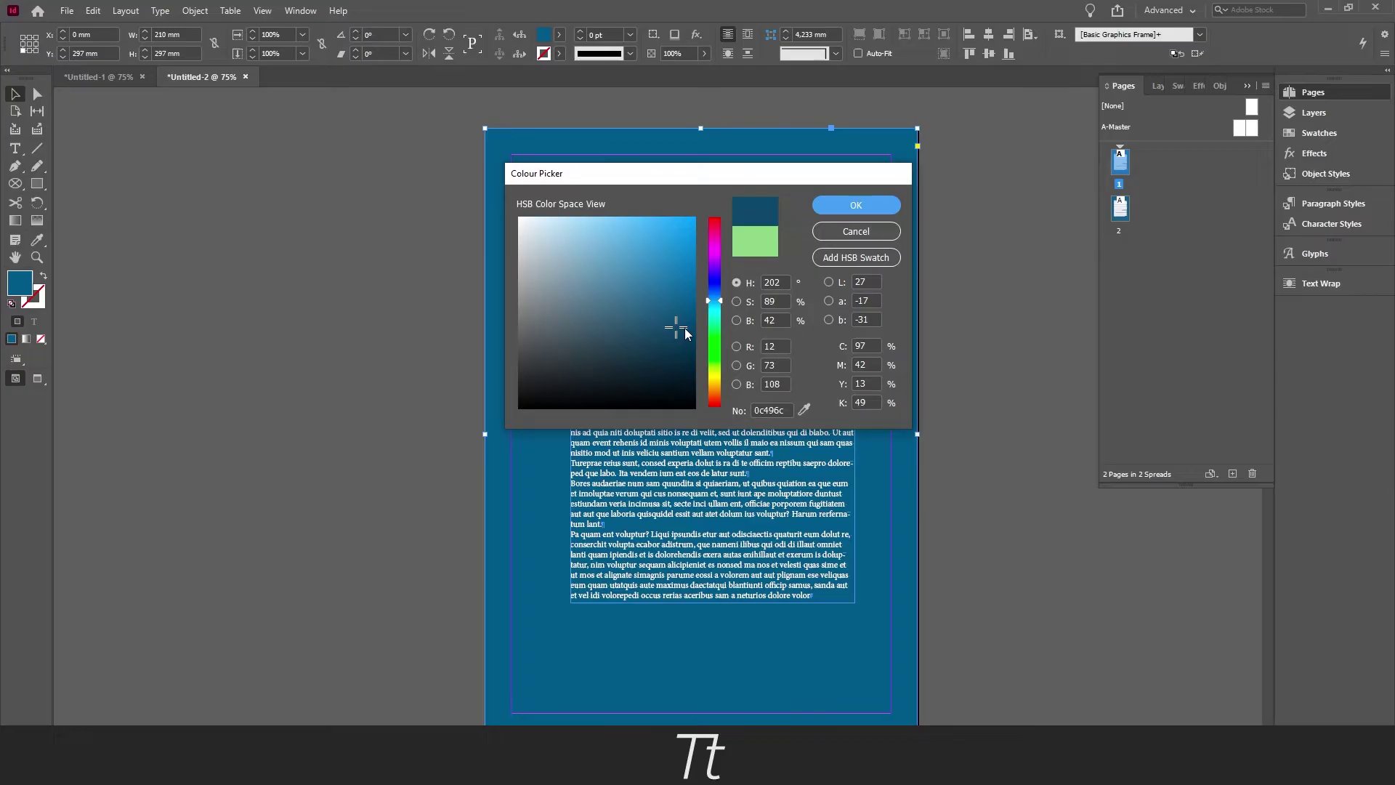
pyautogui.click(856, 205)
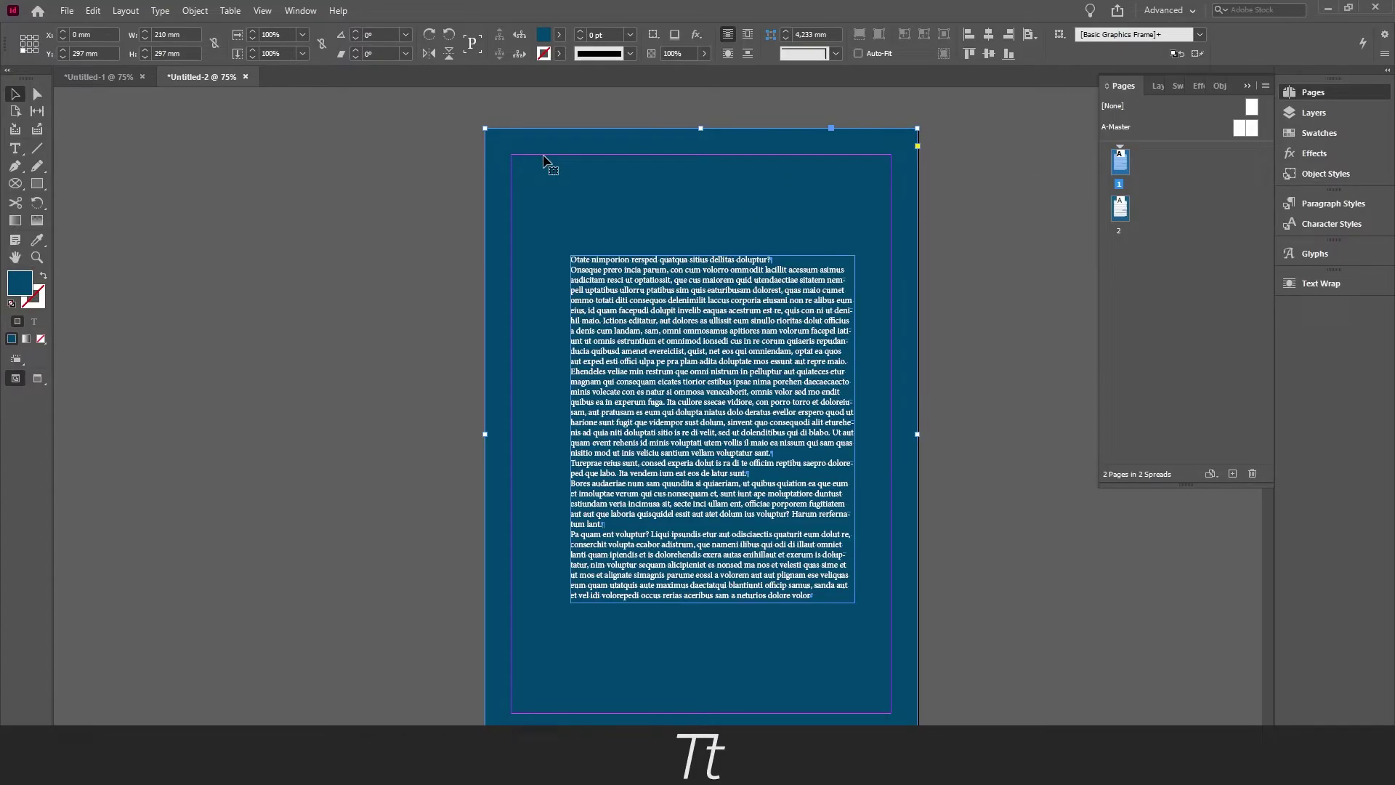
pyautogui.hotkey('ctrl', 'x')
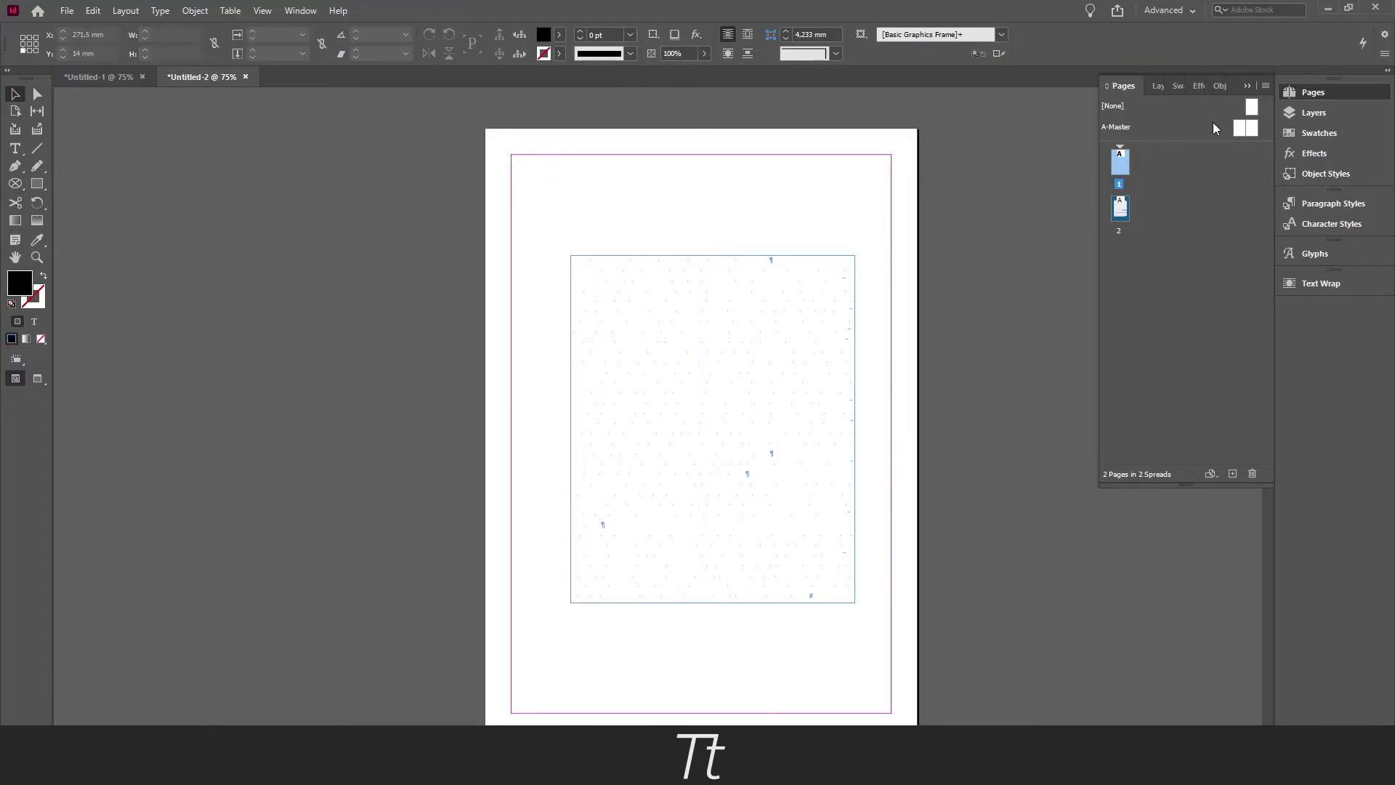
# Paste the dark blue rectangle in place on A-Master, then return to page 1.
pyautogui.doubleClick(1239, 128)
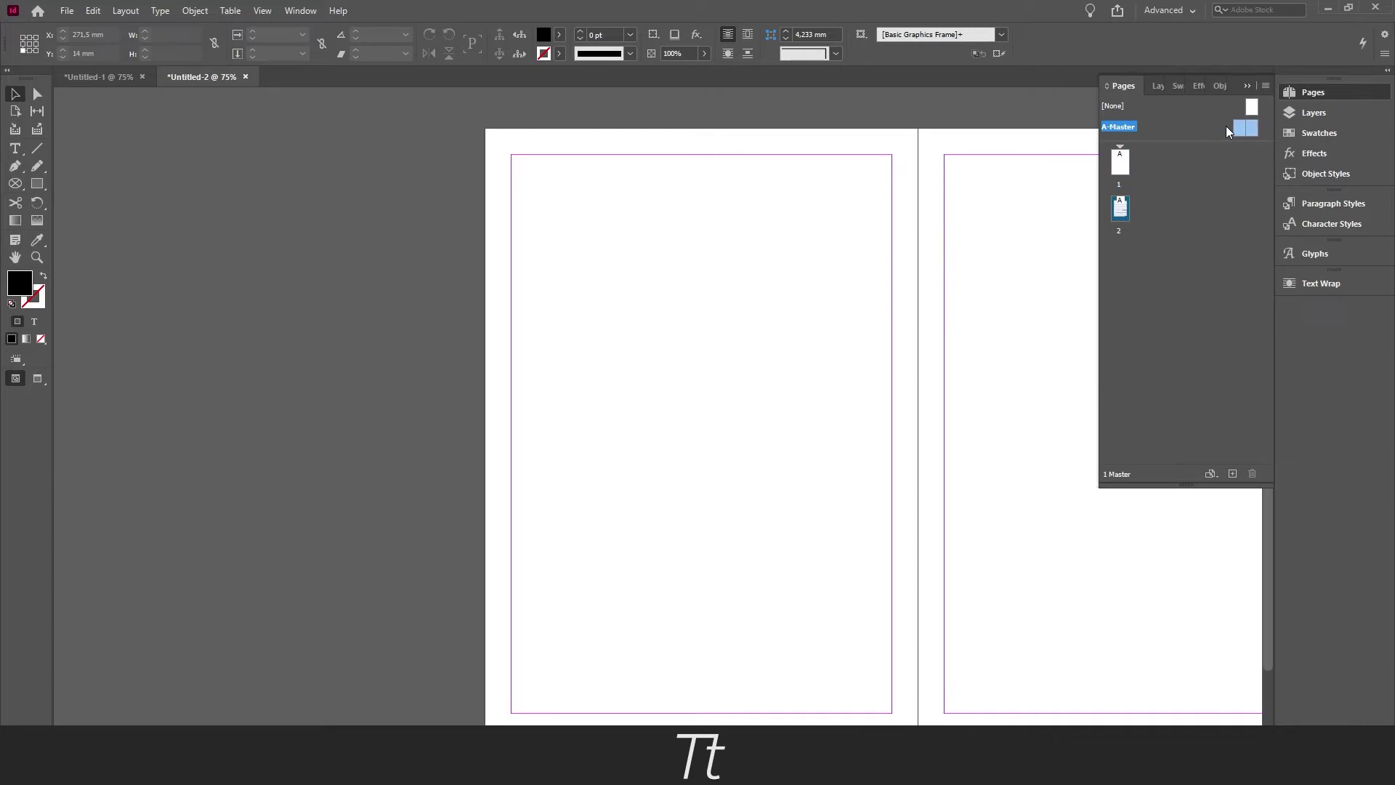
pyautogui.hotkey('ctrl', 'alt', 'shift', 'v')
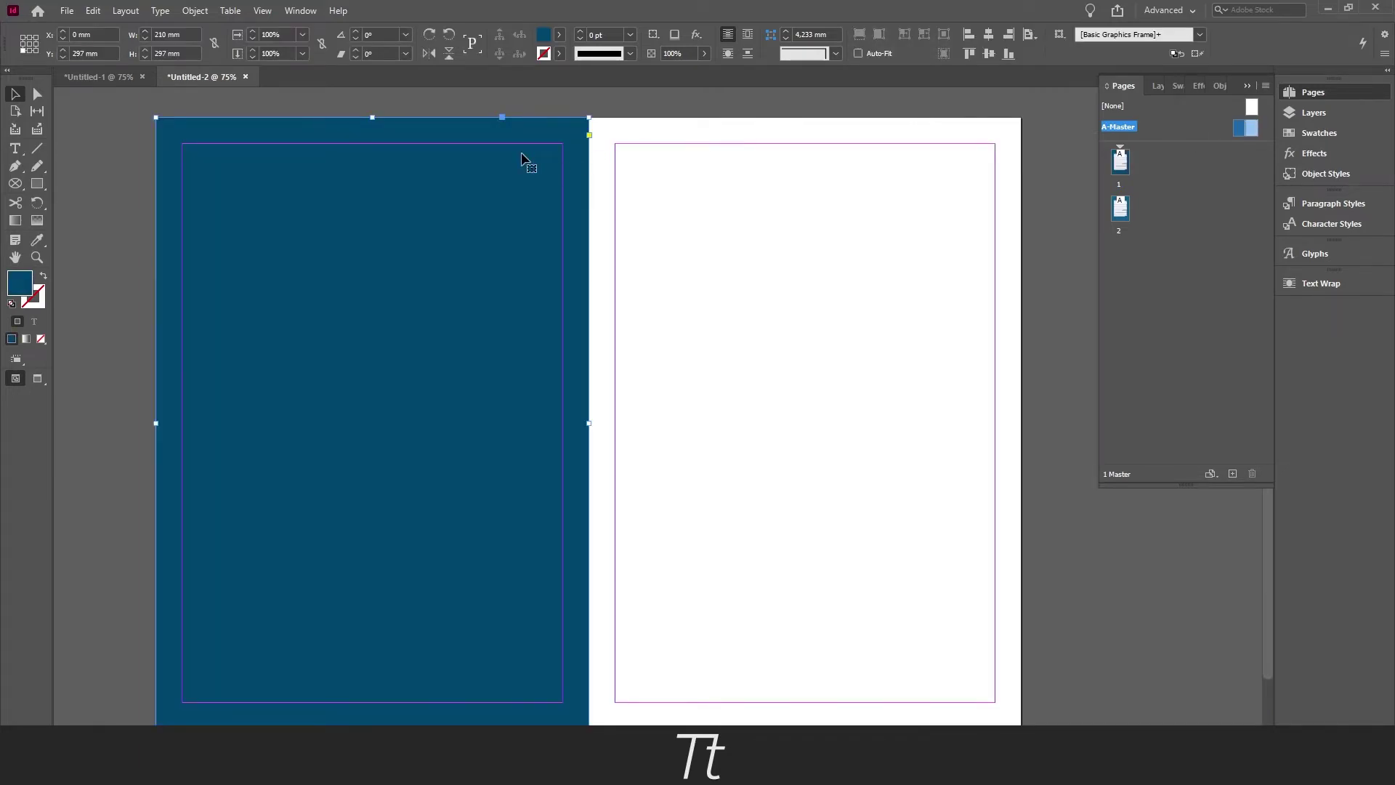
pyautogui.hscroll(-5, 521, 157)
pyautogui.hotkey('ctrl', 'shift', 'a')
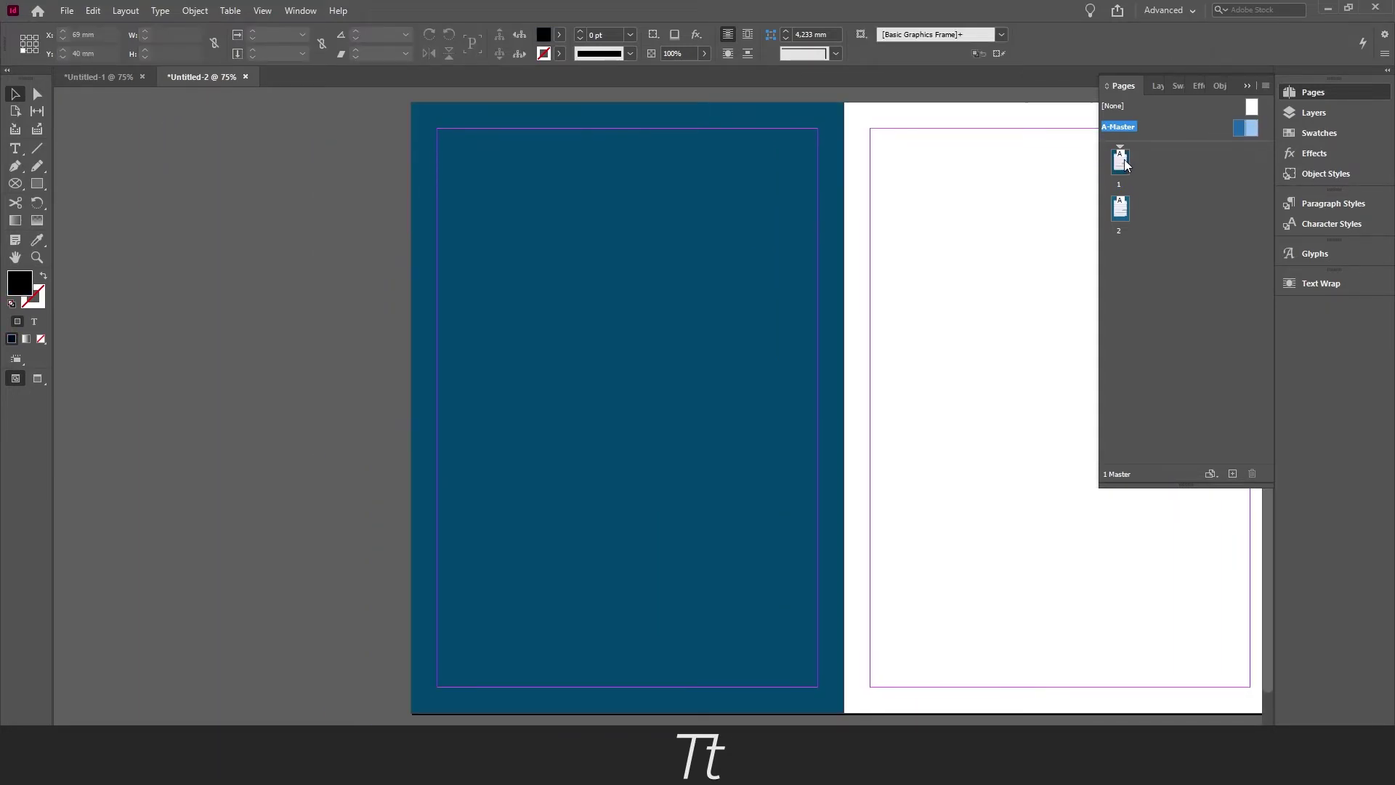
pyautogui.doubleClick(1121, 161)
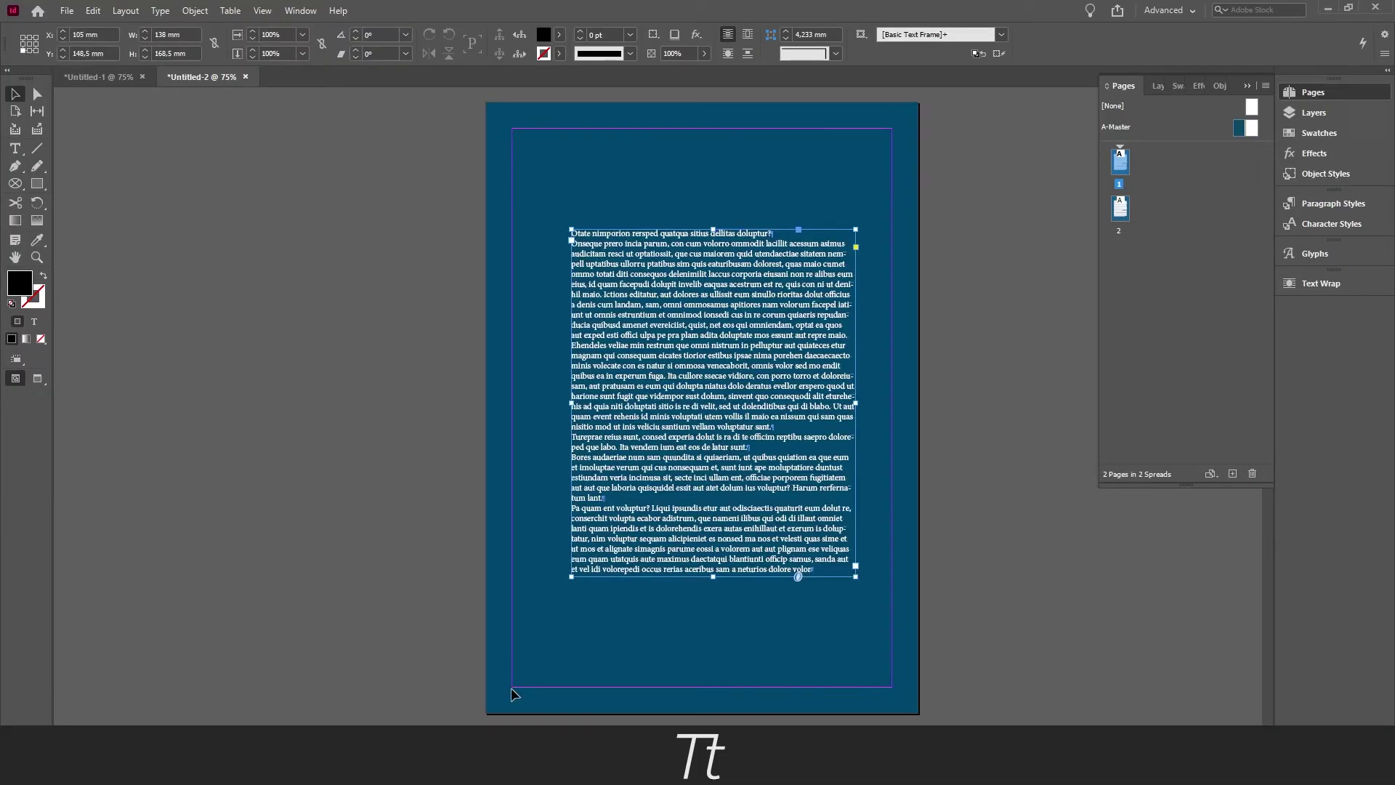
pyautogui.click(512, 695)
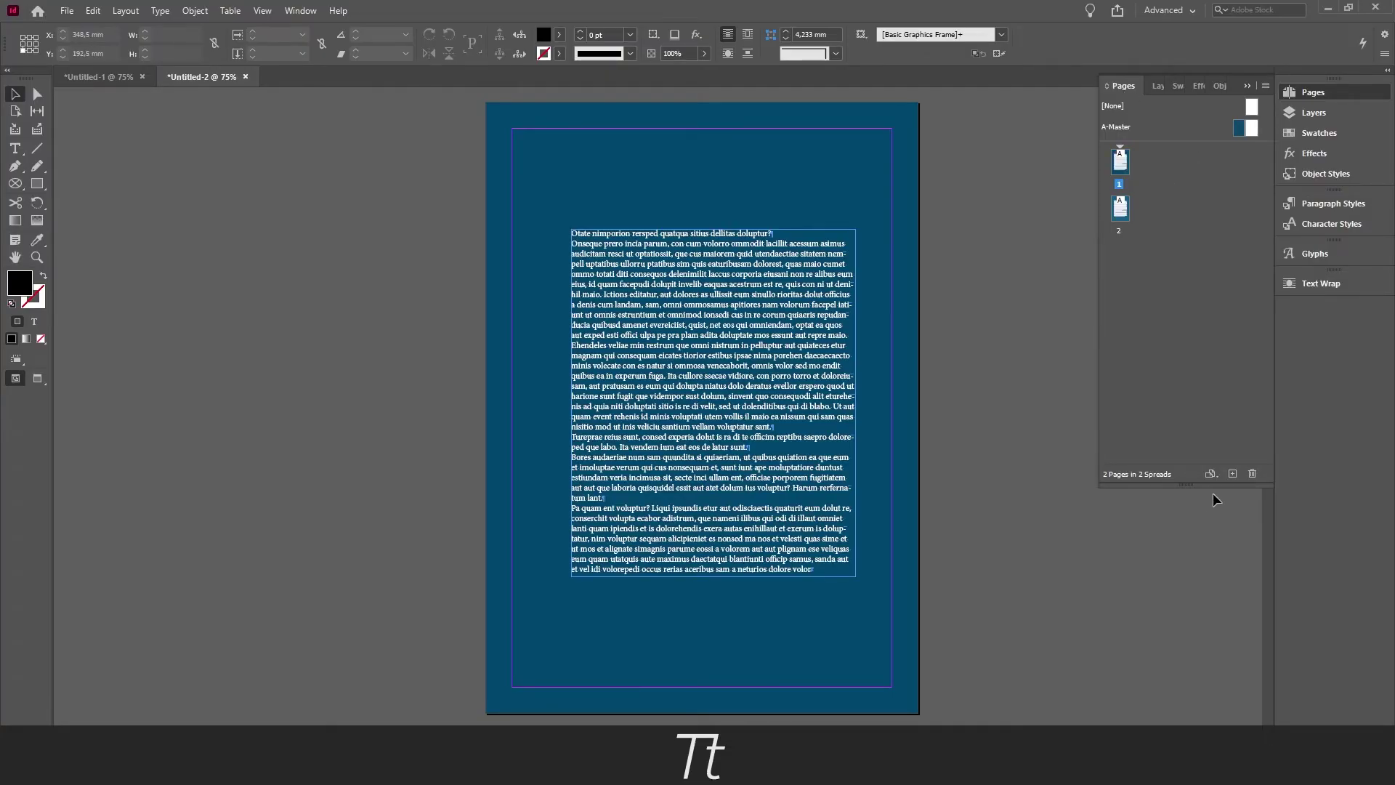
# Add four pages with Create New Page, then insert four more to reach 10 pages.
pyautogui.click(1233, 474)
pyautogui.click(1233, 474)
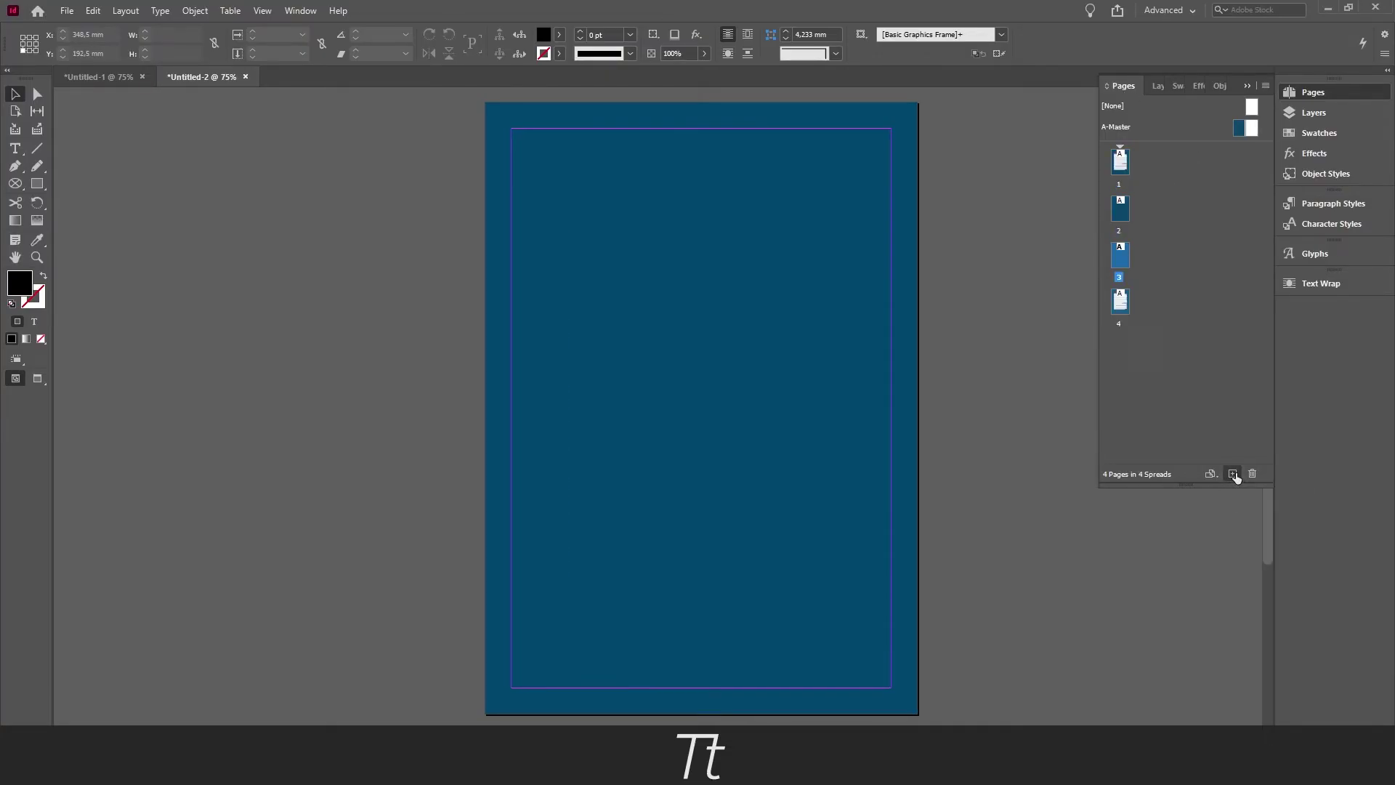
pyautogui.click(1233, 474)
pyautogui.click(1234, 474)
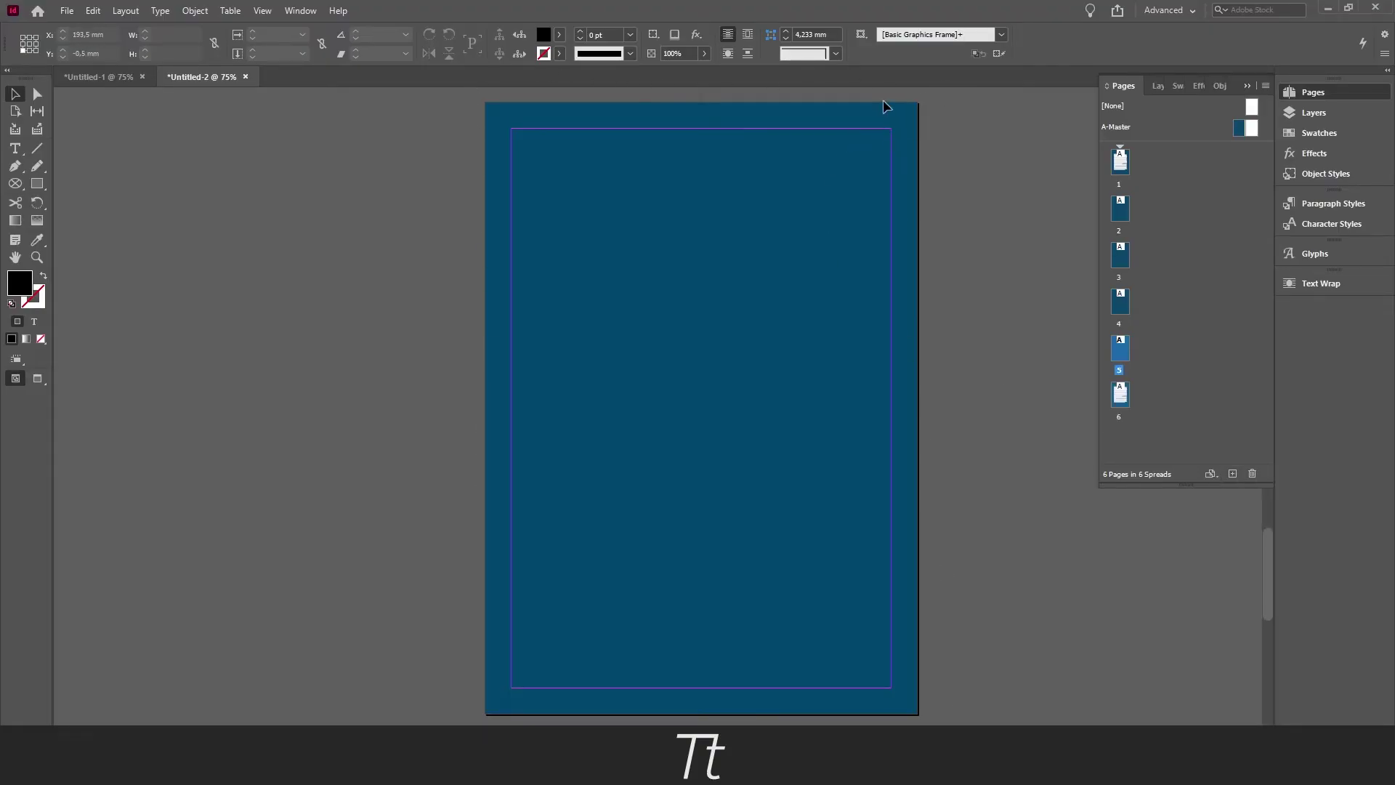
pyautogui.hotkey('ctrl', 'shift', 'p')
pyautogui.hotkey('ctrl', 'shift', 'p')
pyautogui.hotkey('ctrl', 'shift', 'p')
pyautogui.hotkey('ctrl', 'shift', 'p')
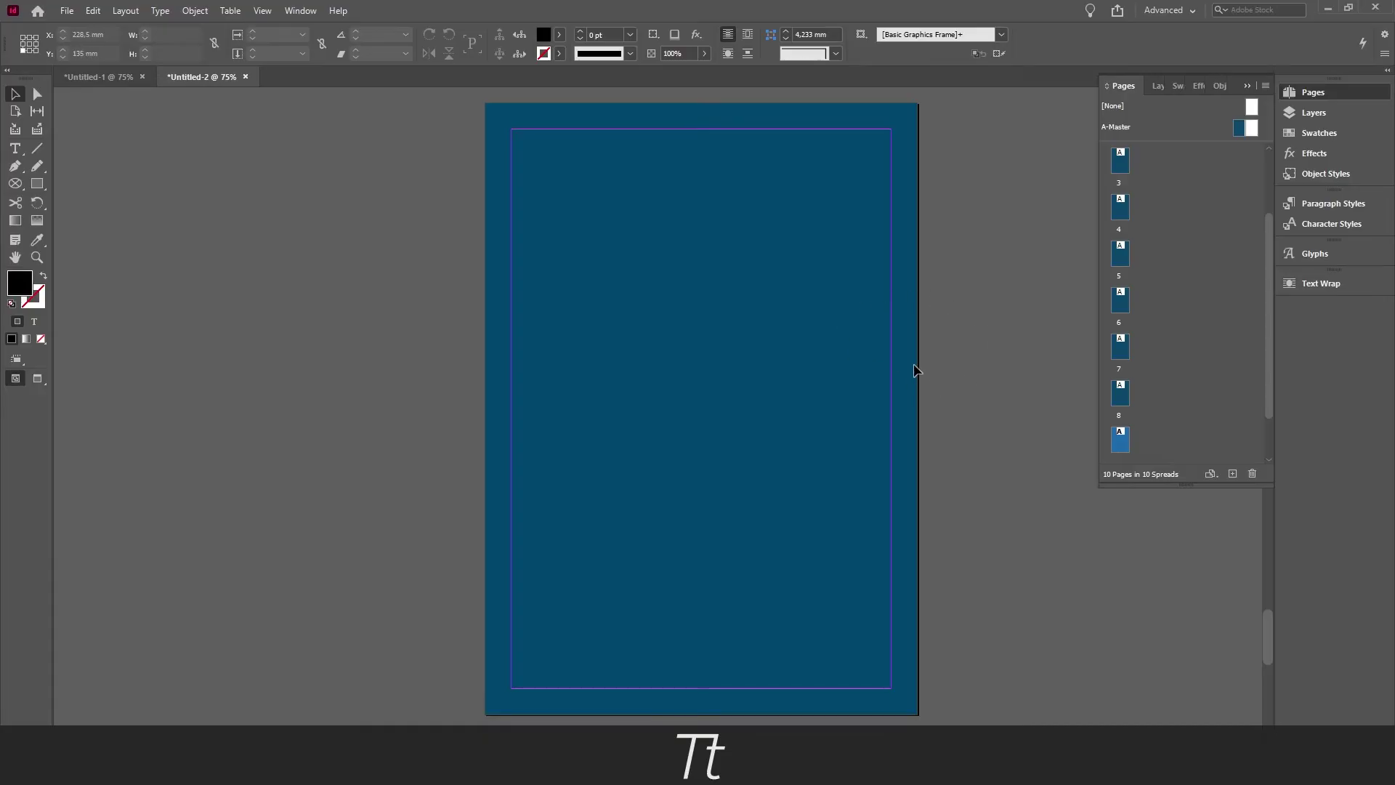
# Refill the A-Master's full-page rectangle with a lighter blue, then view page 5.
pyautogui.doubleClick(1222, 127)
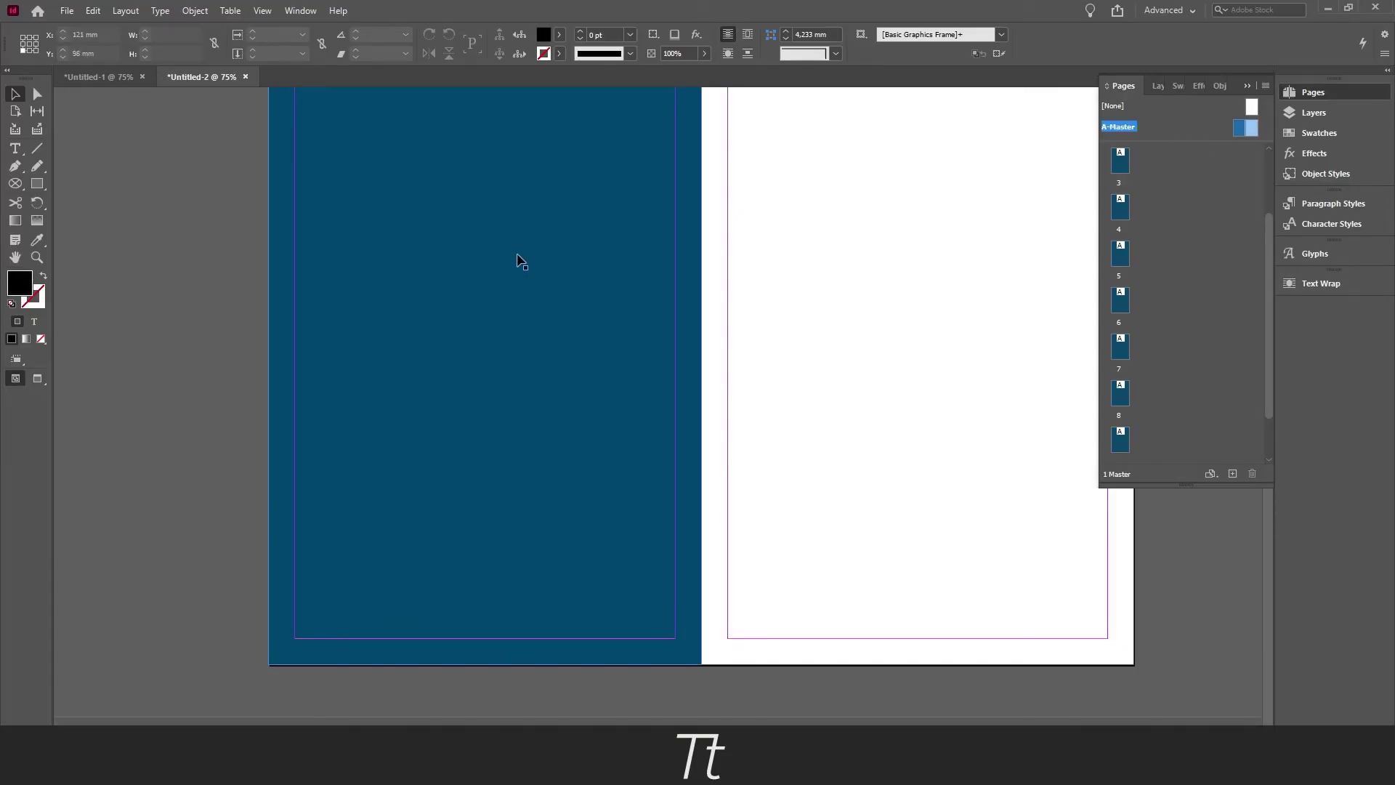
pyautogui.click(569, 263)
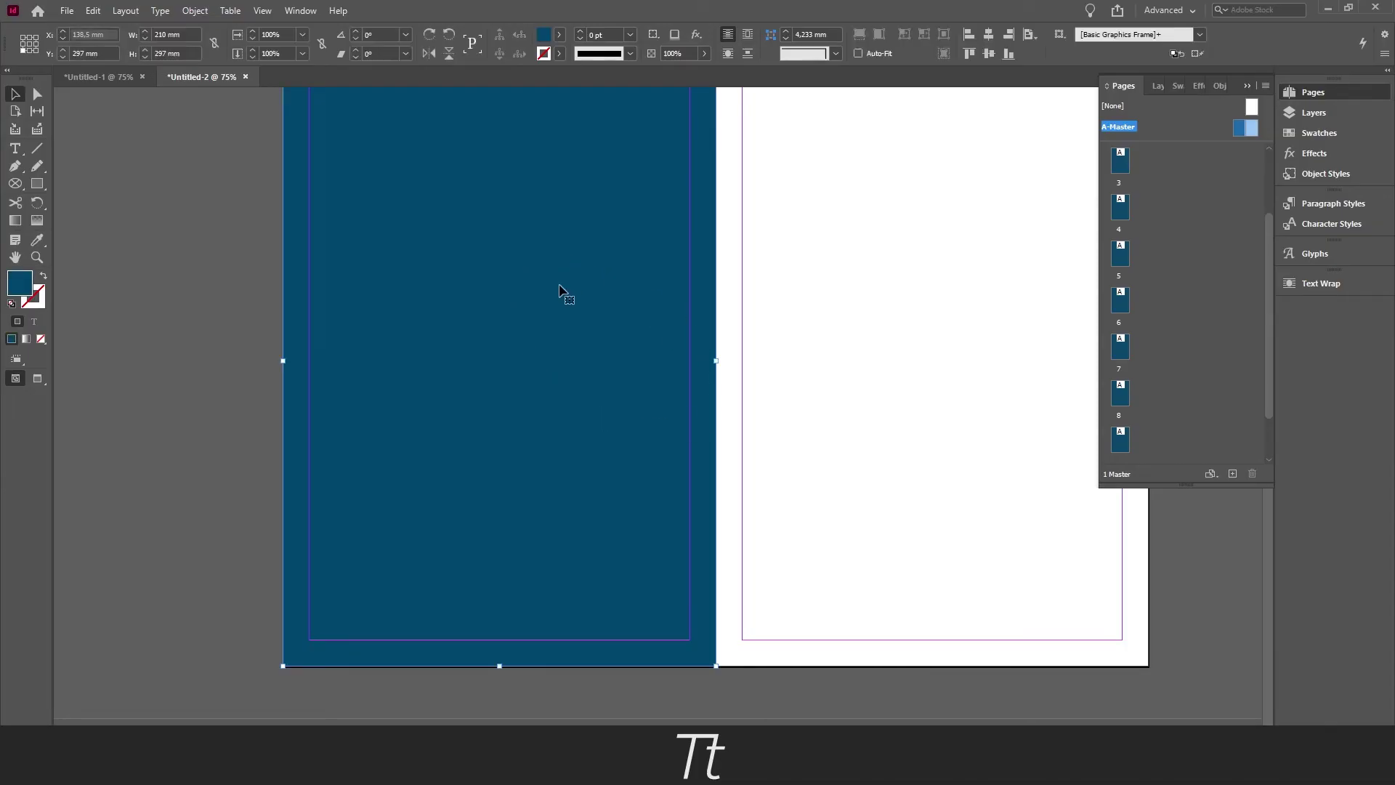
pyautogui.doubleClick(26, 290)
pyautogui.click(664, 328)
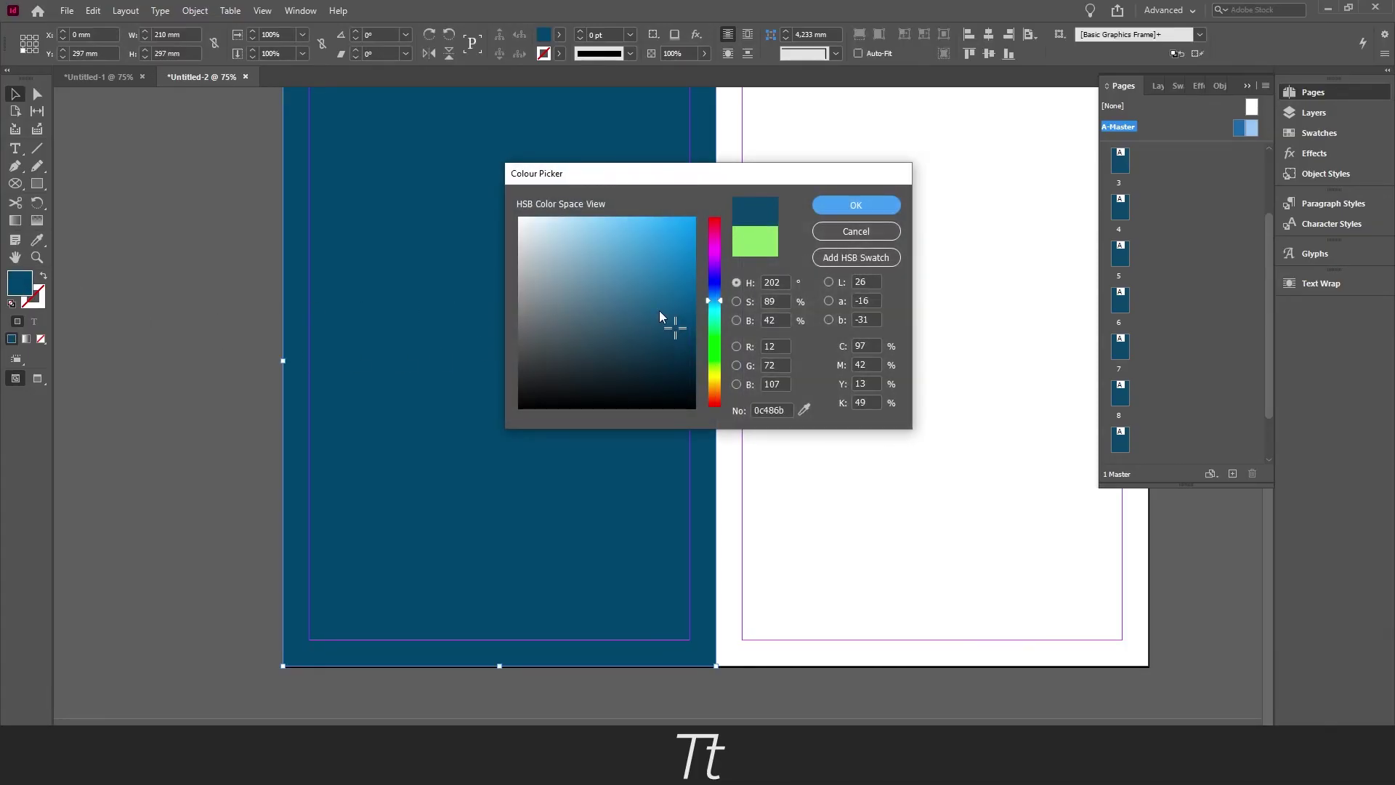
pyautogui.click(852, 203)
pyautogui.click(852, 203)
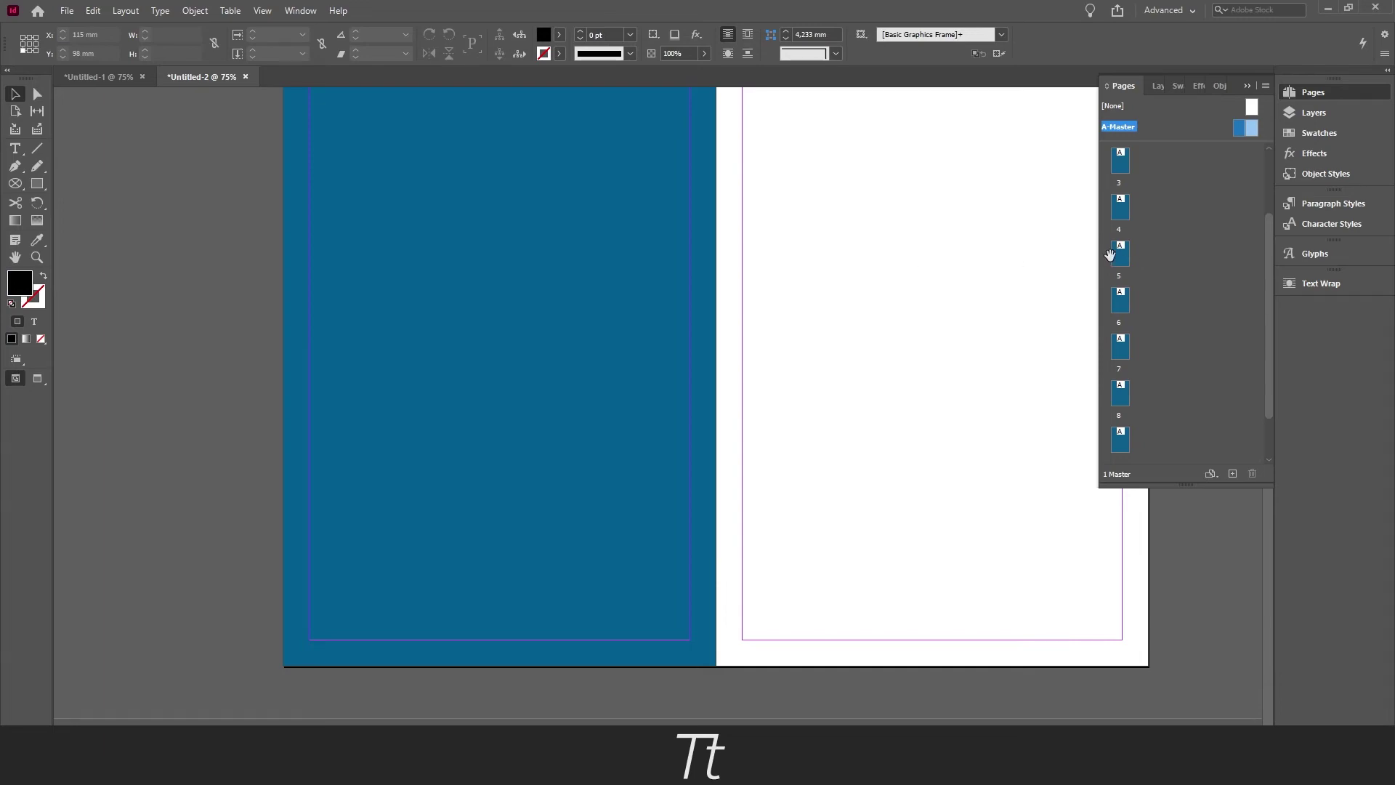
pyautogui.doubleClick(1123, 260)
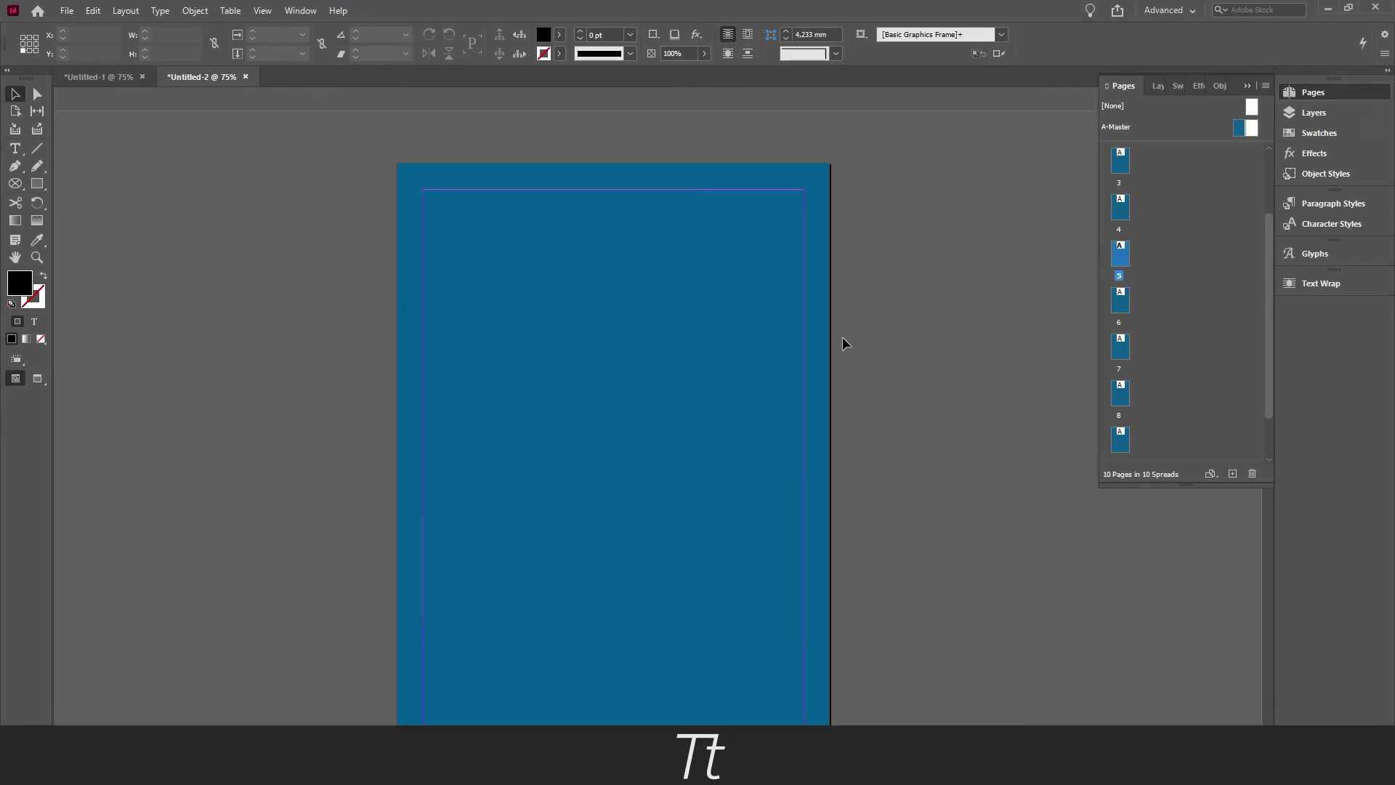